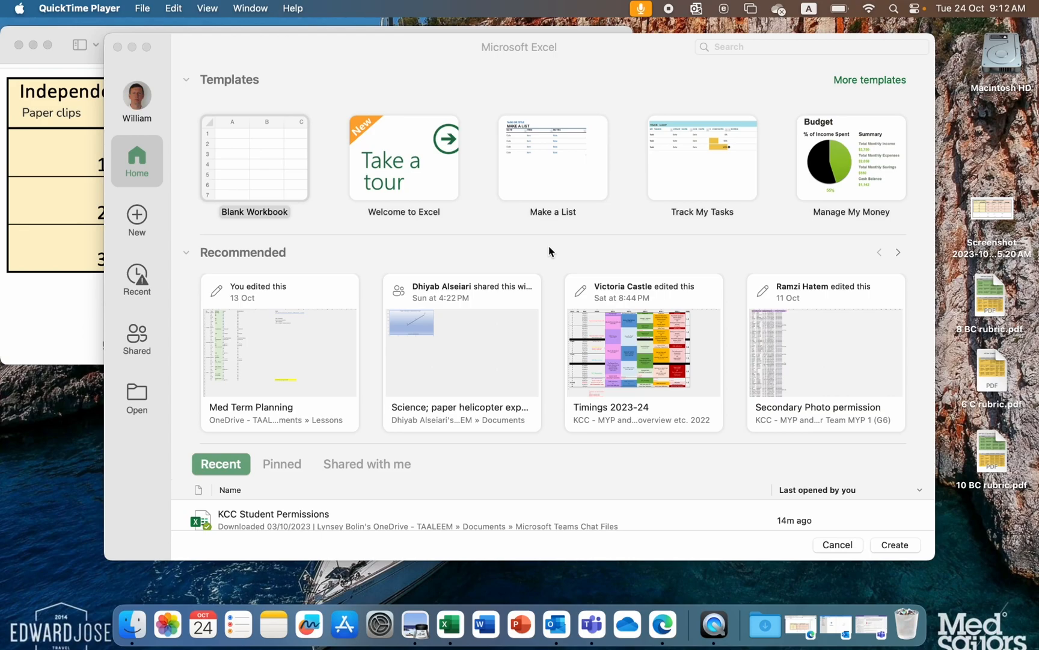
- Create a blank workbook and arrange its window beside the screenshot of the trial results
{"action": "left_click", "coordinate": [259, 171]}
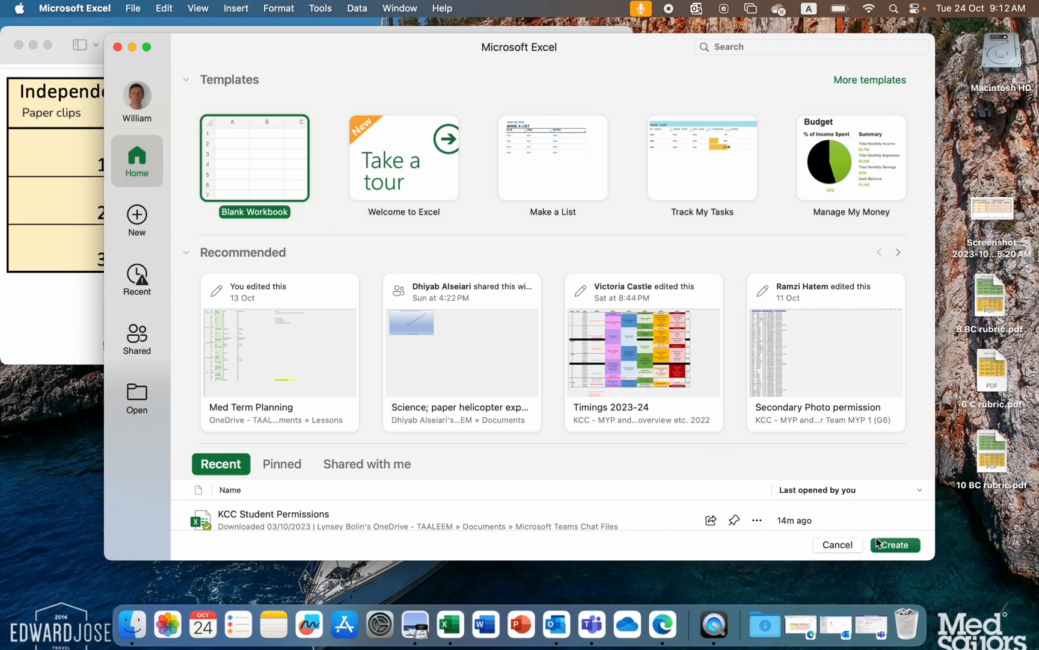
{"action": "left_click", "coordinate": [245, 167]}
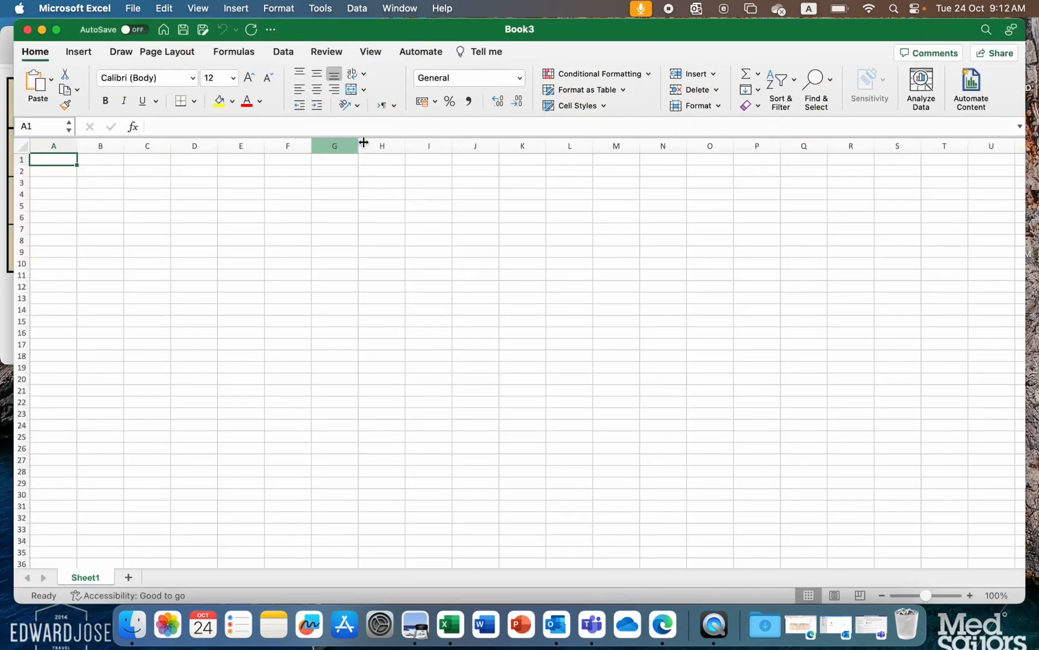
{"action": "left_click_drag", "start_coordinate": [399, 30], "coordinate": [868, 31]}
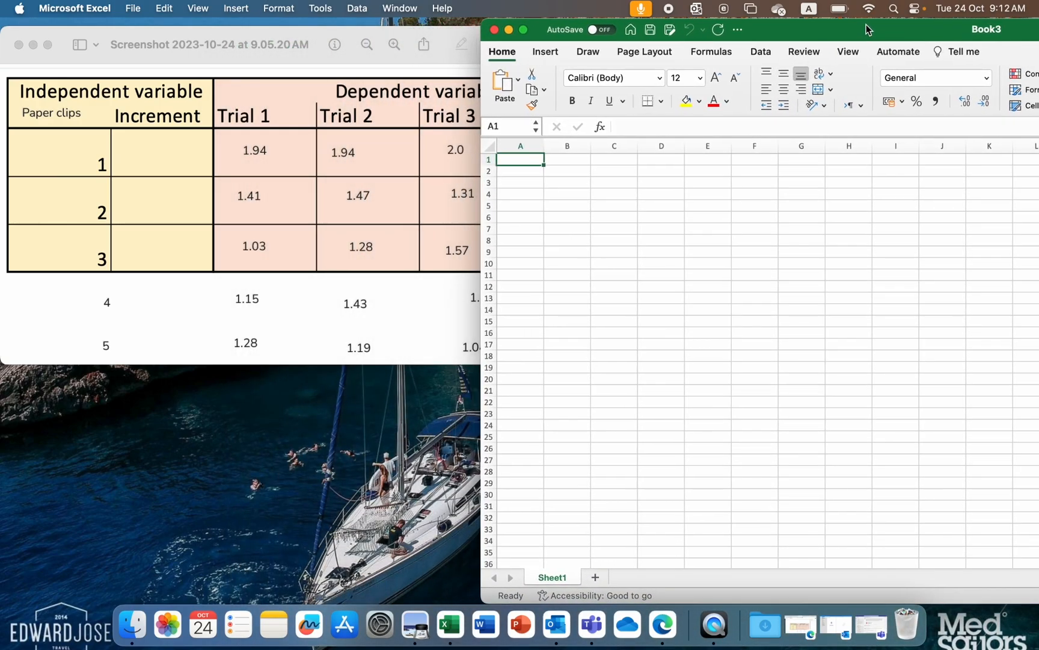
{"action": "left_click", "coordinate": [277, 50]}
{"action": "left_click_drag", "start_coordinate": [312, 56], "coordinate": [314, 138]}
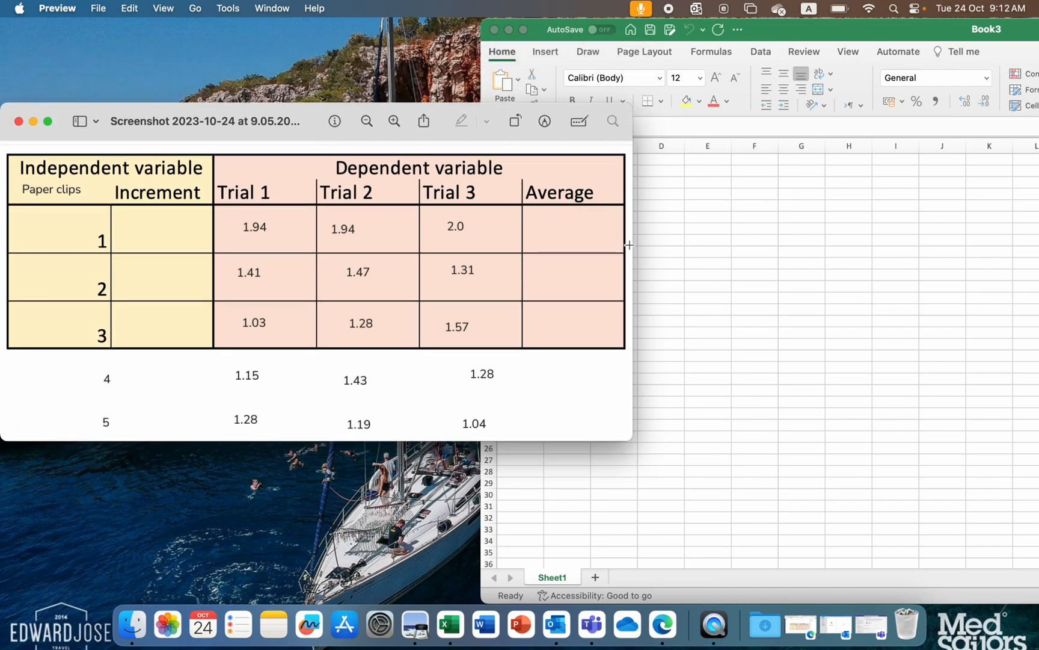
{"action": "left_click_drag", "start_coordinate": [634, 245], "coordinate": [576, 246]}
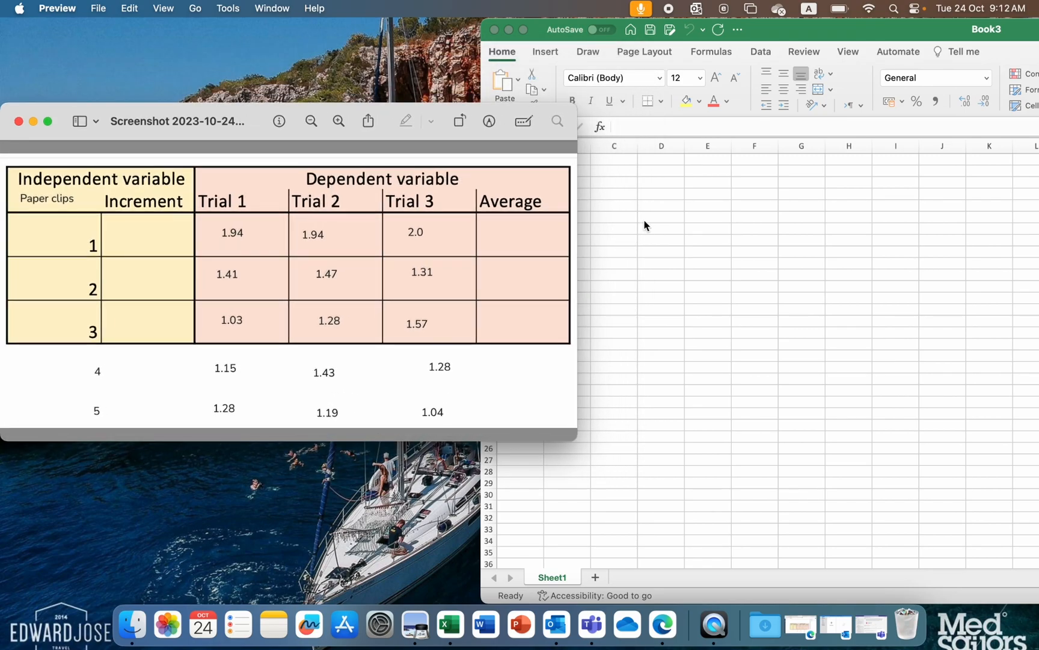
{"action": "left_click", "coordinate": [645, 227]}
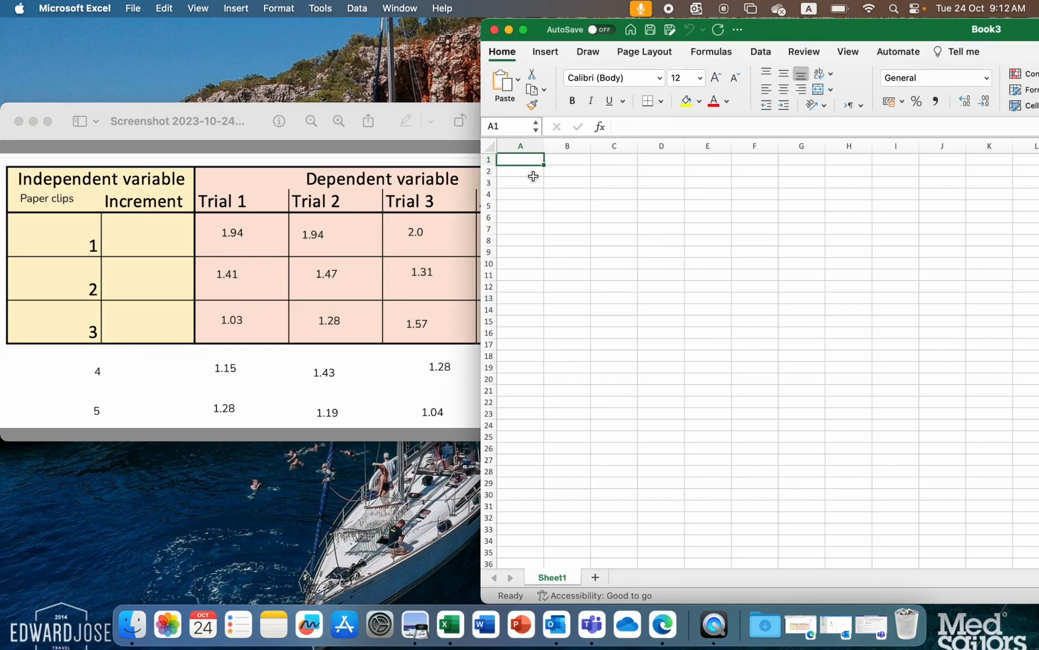
- Enter the heading "Paperclips" in A1 and the numbers 1 to 5 below it in A2:A6
{"action": "type", "text": "Paper"}
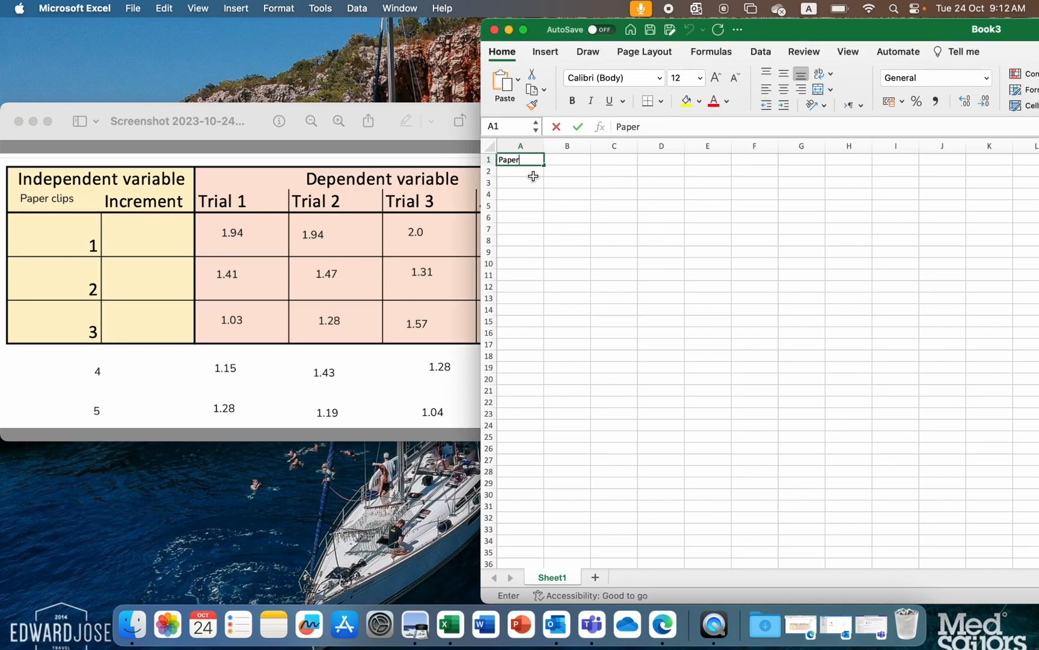
{"action": "type", "text": "clips"}
{"action": "key", "text": "Return"}
{"action": "type", "text": "1"}
{"action": "key", "text": "Return"}
{"action": "type", "text": "2"}
{"action": "key", "text": "Return"}
{"action": "type", "text": "3"}
{"action": "key", "text": "Return"}
{"action": "type", "text": "4"}
{"action": "key", "text": "Return"}
{"action": "type", "text": "5"}
{"action": "key", "text": "Return"}
- Enter the trial numbers 1, 2 and 3 as column headings in B1:D1
{"action": "key", "text": "Up"}
{"action": "key", "text": "Up"}
{"action": "key", "text": "Up"}
{"action": "key", "text": "Up"}
{"action": "key", "text": "Up"}
{"action": "key", "text": "Up"}
{"action": "key", "text": "Right"}
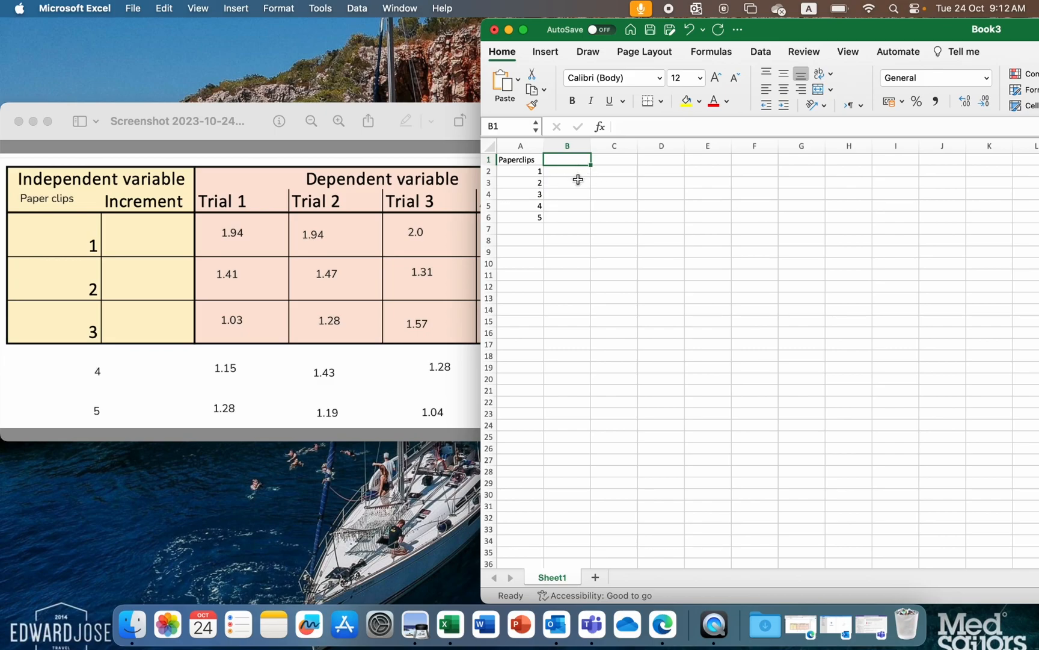
{"action": "type", "text": "1"}
{"action": "key", "text": "Tab"}
{"action": "type", "text": "2"}
{"action": "key", "text": "Tab"}
{"action": "type", "text": "3"}
{"action": "key", "text": "Tab"}
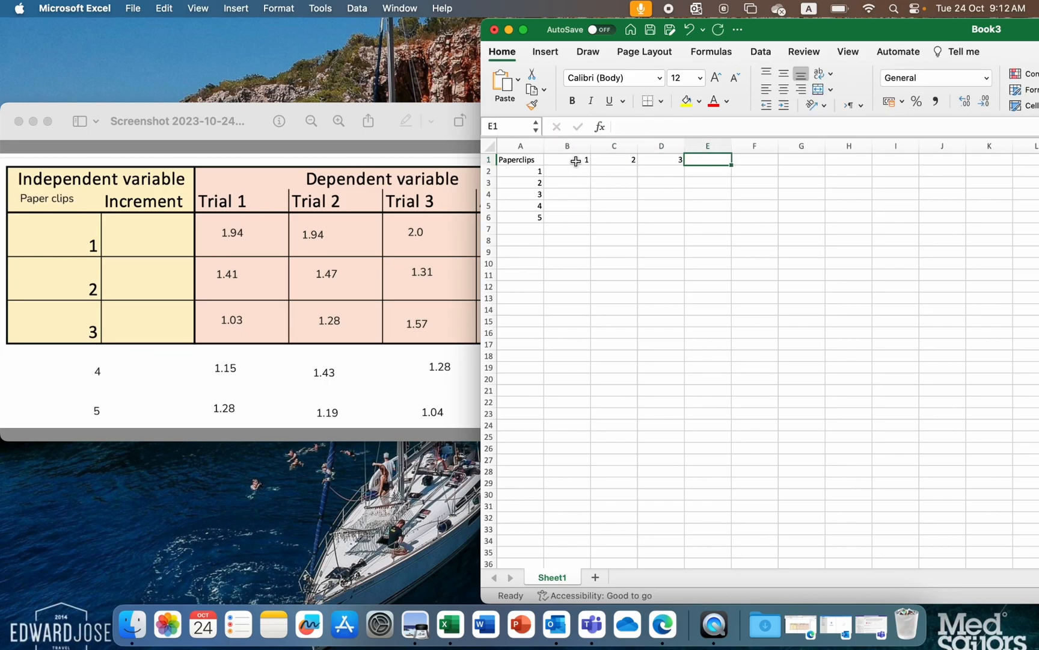
- Insert a blank row above the row of column headings
{"action": "left_click", "coordinate": [489, 160]}
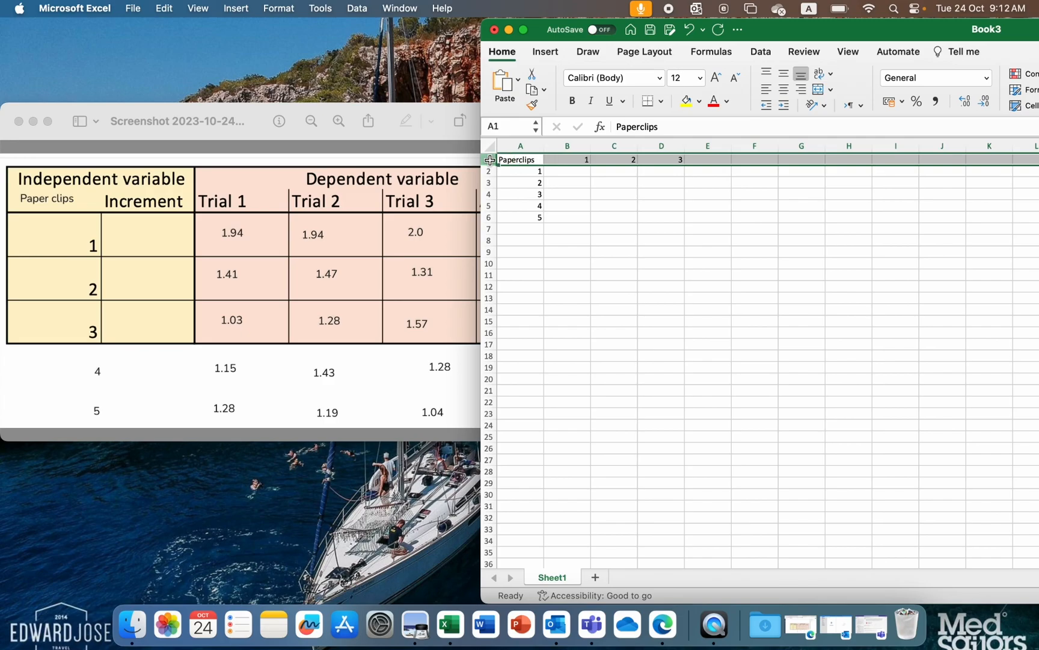
{"action": "right_click", "coordinate": [490, 159]}
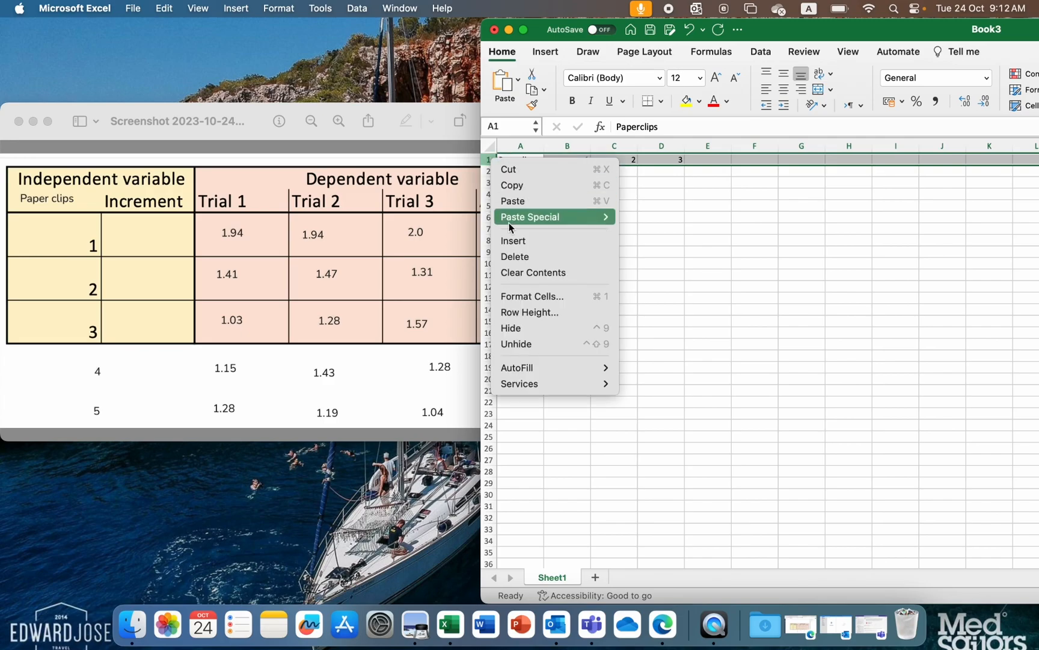
{"action": "left_click", "coordinate": [517, 244]}
{"action": "left_click", "coordinate": [645, 217]}
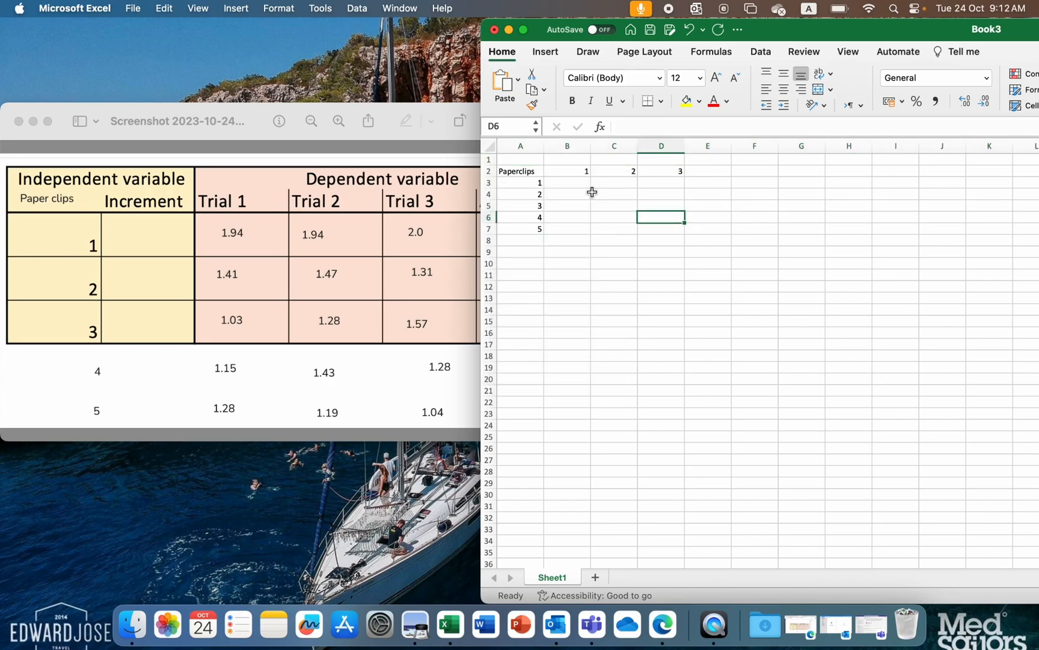
- Merge and center B1:D1 and enter the title "Time for helicopter to fall (s)" in it
{"action": "left_click_drag", "start_coordinate": [571, 162], "coordinate": [649, 160]}
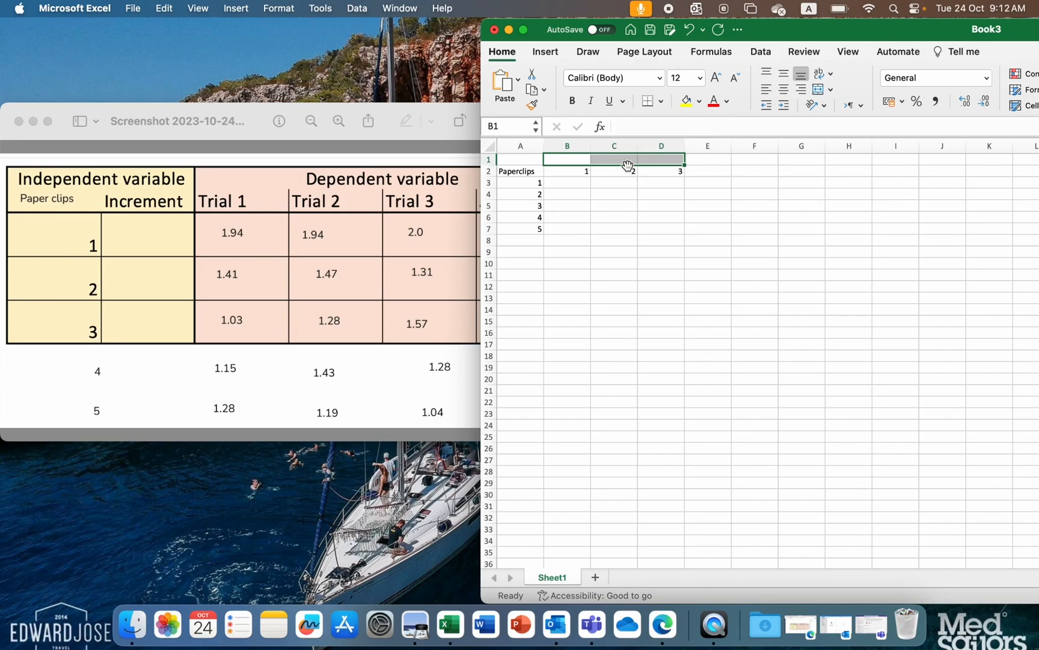
{"action": "left_click", "coordinate": [819, 91]}
{"action": "left_click", "coordinate": [611, 194]}
{"action": "left_click", "coordinate": [588, 160]}
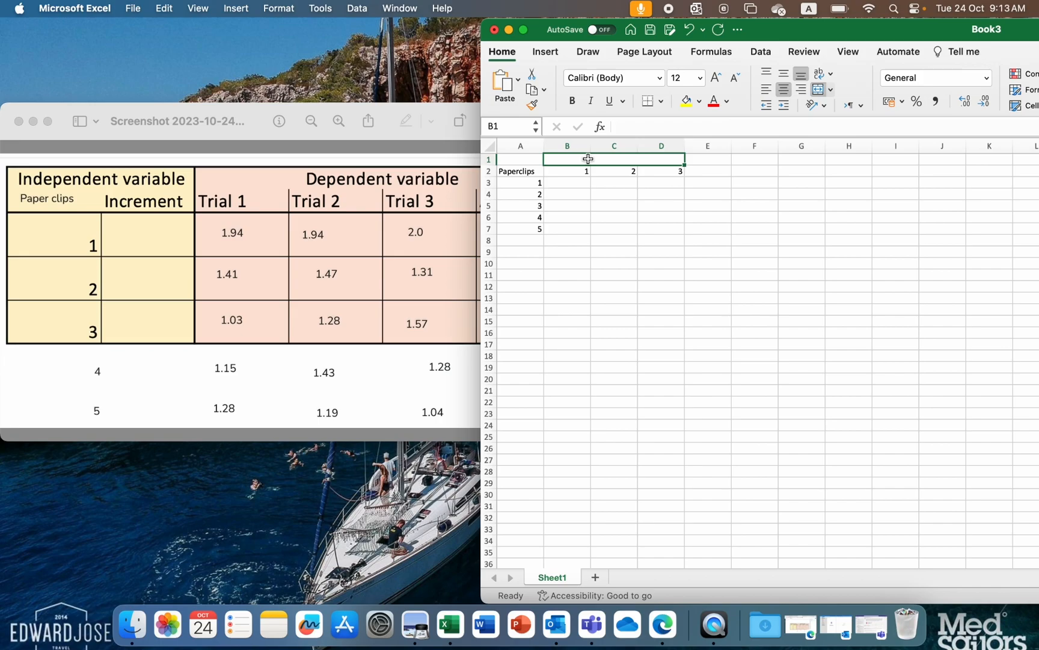
{"action": "type", "text": "Time f"}
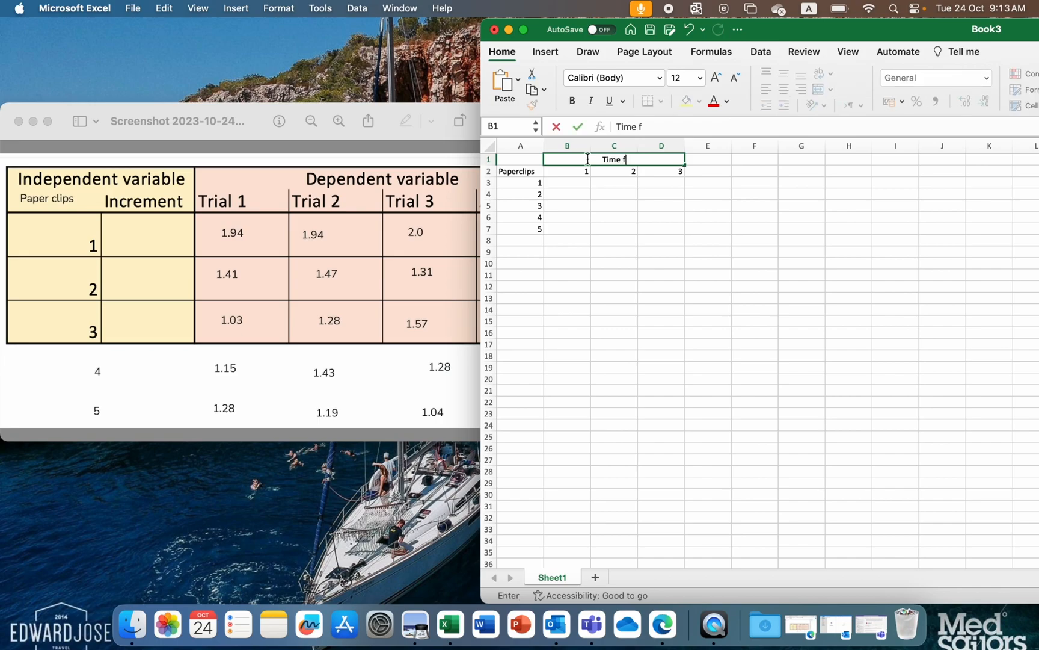
{"action": "type", "text": "or helicopter to fall (s)"}
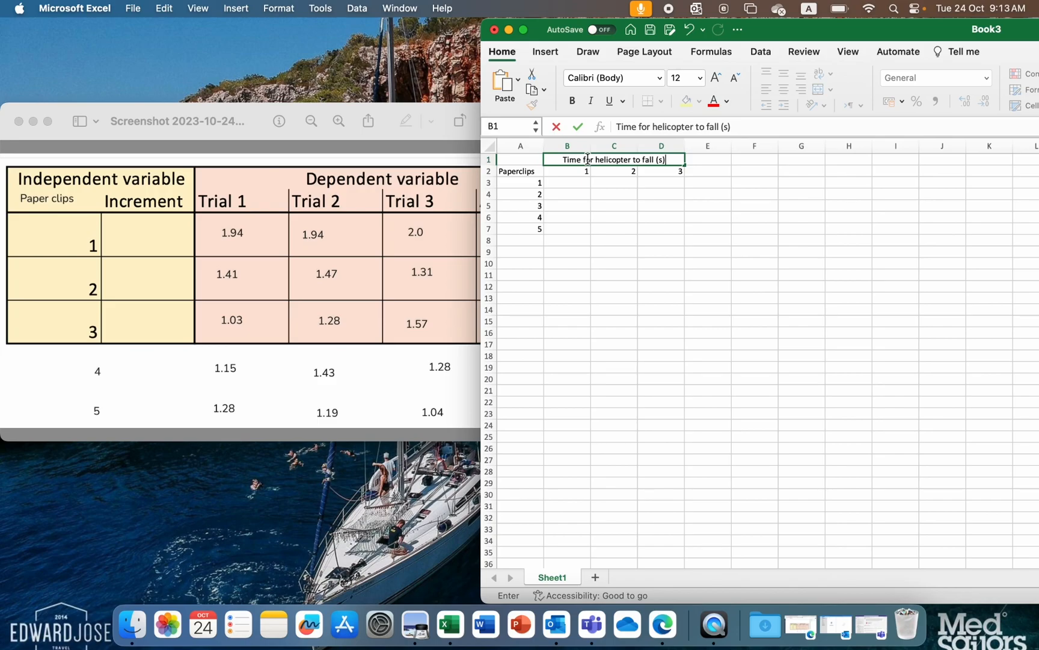
{"action": "left_click", "coordinate": [533, 172]}
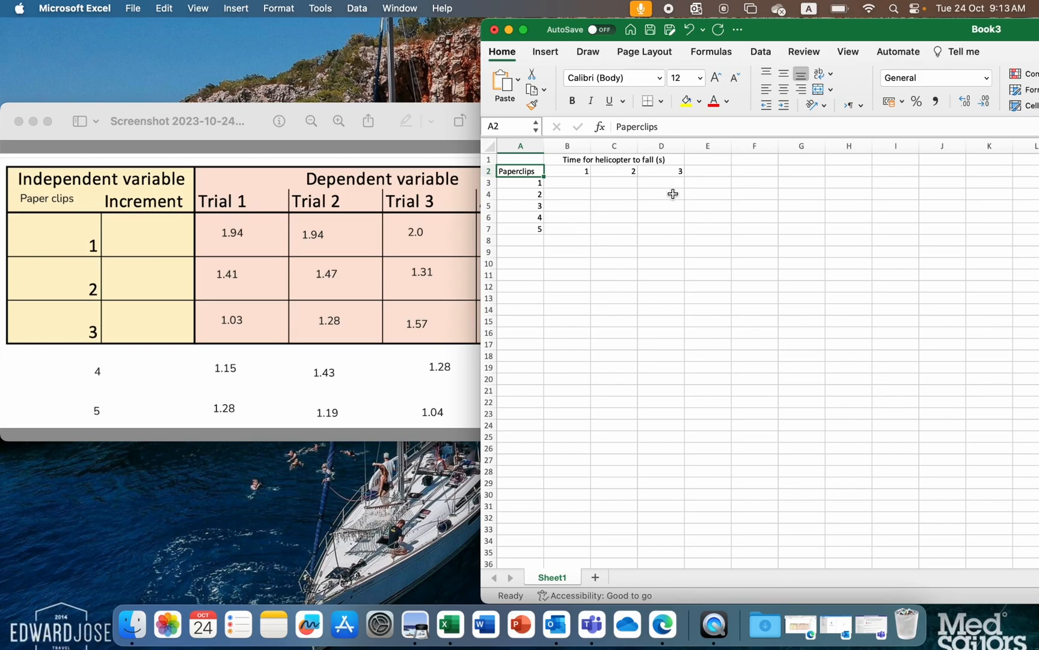
- Merge and center the Paperclips heading across A1:A2
{"action": "left_click_drag", "start_coordinate": [525, 159], "coordinate": [530, 172]}
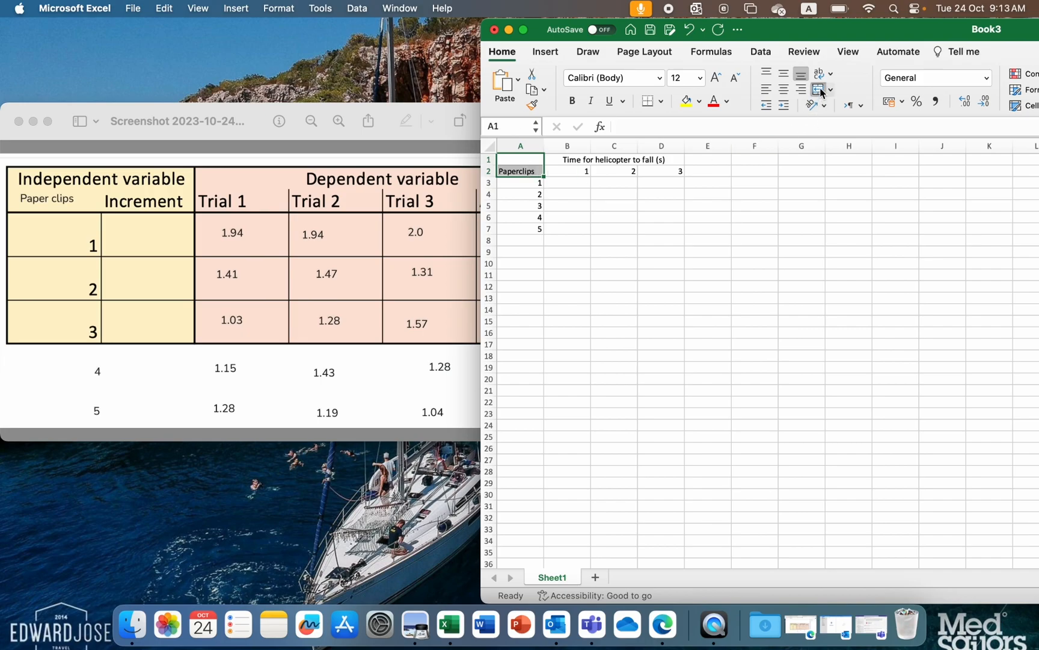
{"action": "left_click", "coordinate": [819, 89]}
{"action": "left_click", "coordinate": [648, 257]}
- Enter the column heading "Average" in E2, beside trial 3
{"action": "left_click", "coordinate": [678, 157]}
{"action": "left_click", "coordinate": [708, 177]}
{"action": "type", "text": "Average"}
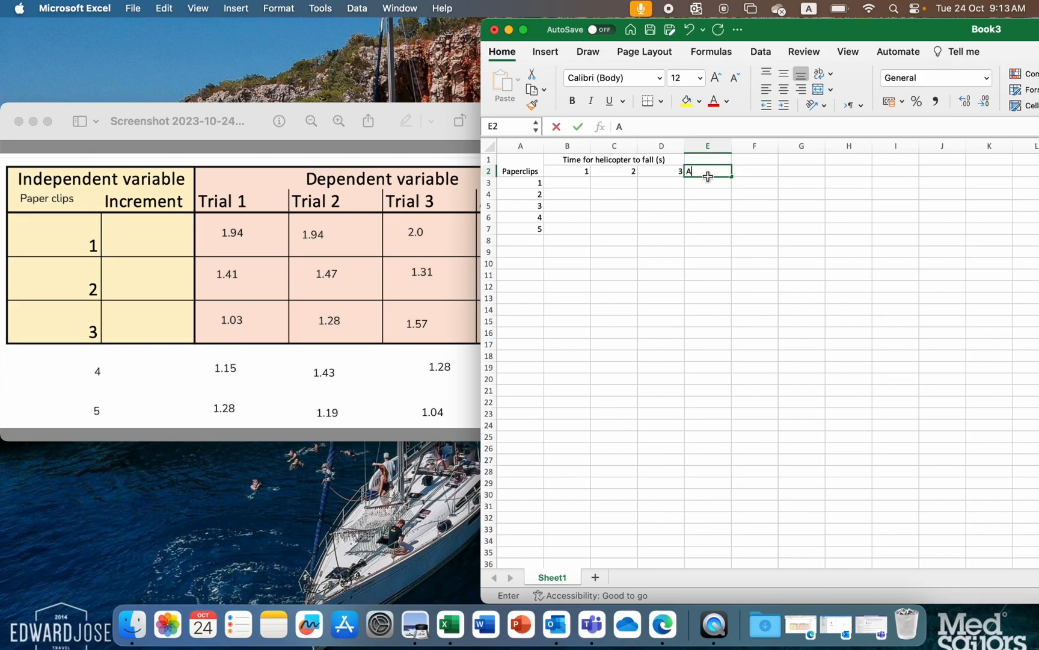
{"action": "key", "text": "Return"}
- Extend the merged, centered title over the trial columns to include E1 above the Average heading
{"action": "key", "text": "Up"}
{"action": "key", "text": "Left"}
{"action": "key", "text": "Up"}
{"action": "key", "text": "Right"}
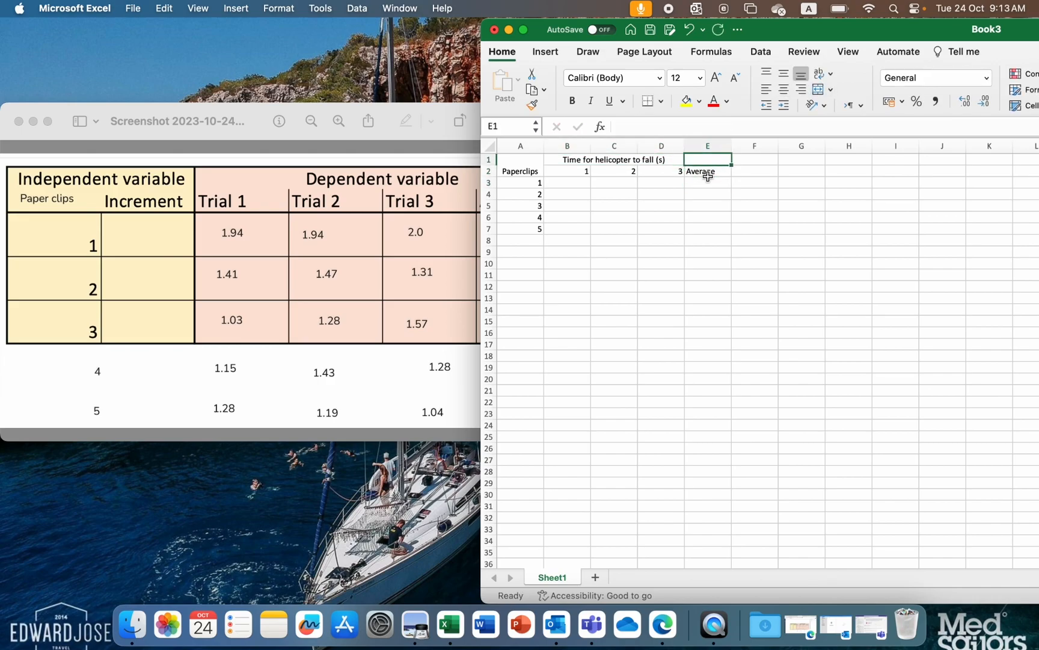
{"action": "key", "text": "shift+Left"}
{"action": "left_click", "coordinate": [818, 94]}
{"action": "left_click", "coordinate": [819, 94]}
{"action": "left_click", "coordinate": [635, 180]}
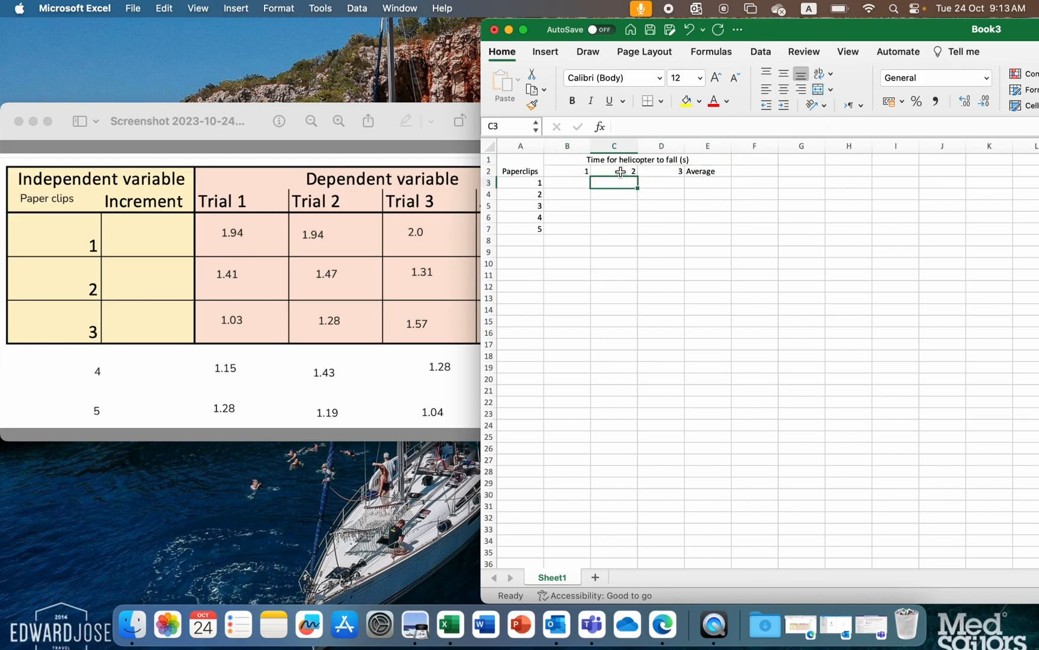
- Apply All Borders to the whole table in A1:E7
{"action": "left_click_drag", "start_coordinate": [533, 164], "coordinate": [657, 228]}
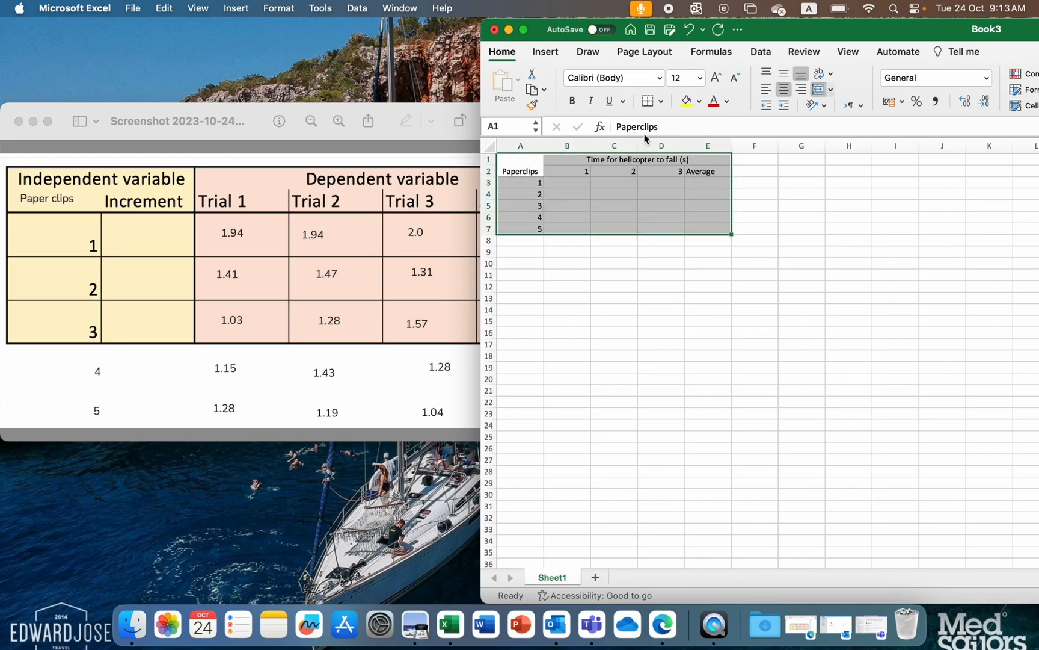
{"action": "left_click", "coordinate": [661, 101]}
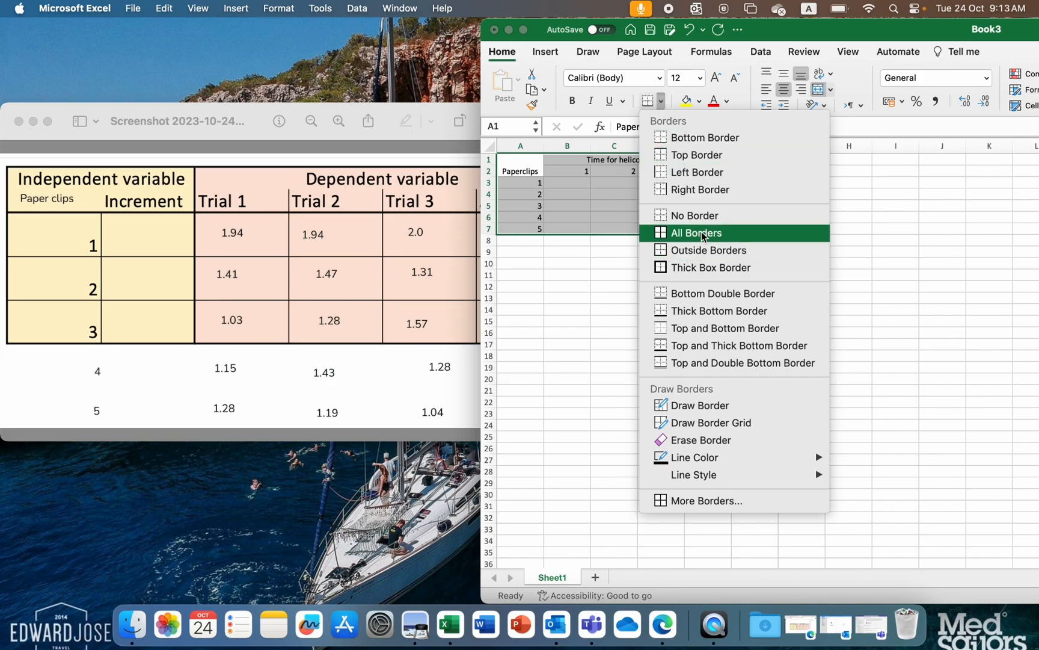
{"action": "left_click", "coordinate": [676, 233]}
{"action": "left_click", "coordinate": [665, 301]}
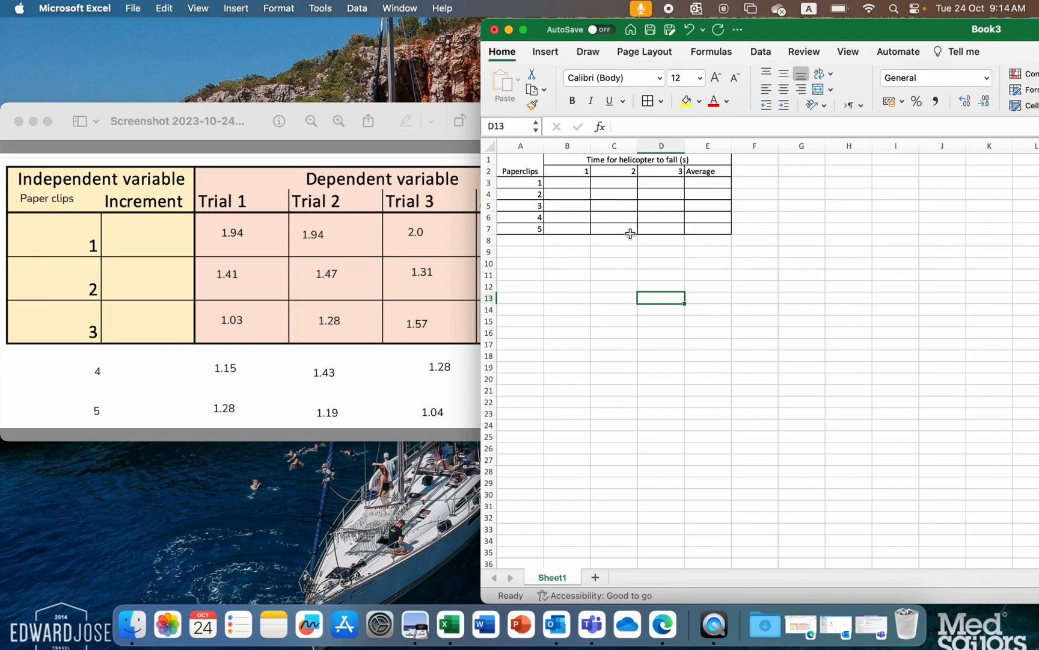
- Fill the Paperclips column, A1:A7, with light orange
{"action": "left_click_drag", "start_coordinate": [530, 169], "coordinate": [529, 230]}
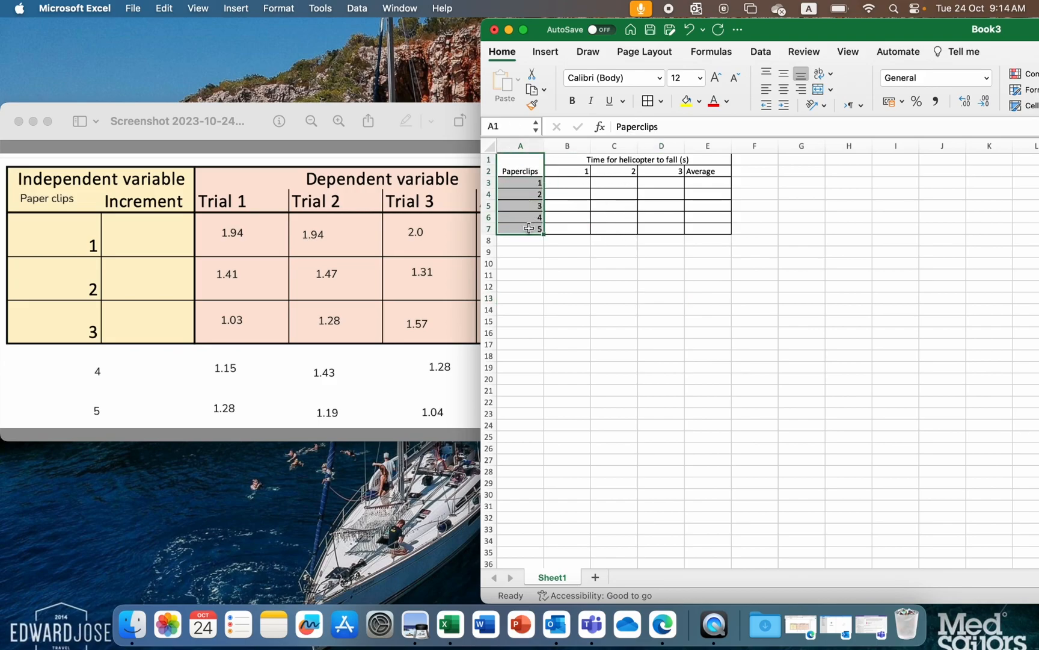
{"action": "left_click", "coordinate": [699, 101]}
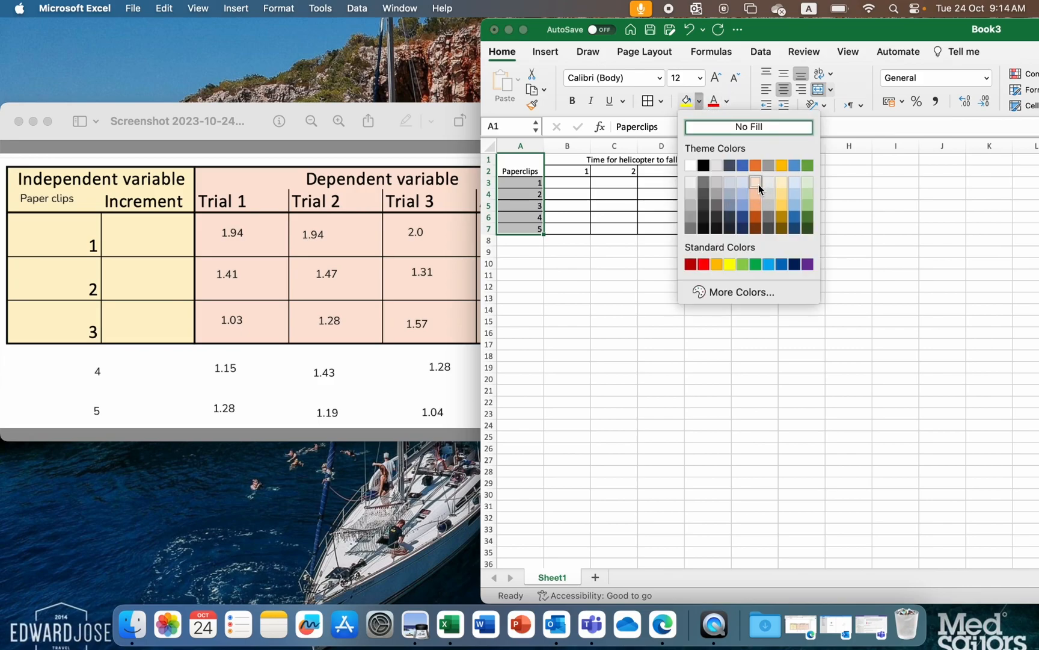
{"action": "left_click", "coordinate": [759, 189]}
- Fill the fall-time section of the table, B1:E7, with light gold
{"action": "left_click_drag", "start_coordinate": [566, 160], "coordinate": [631, 228]}
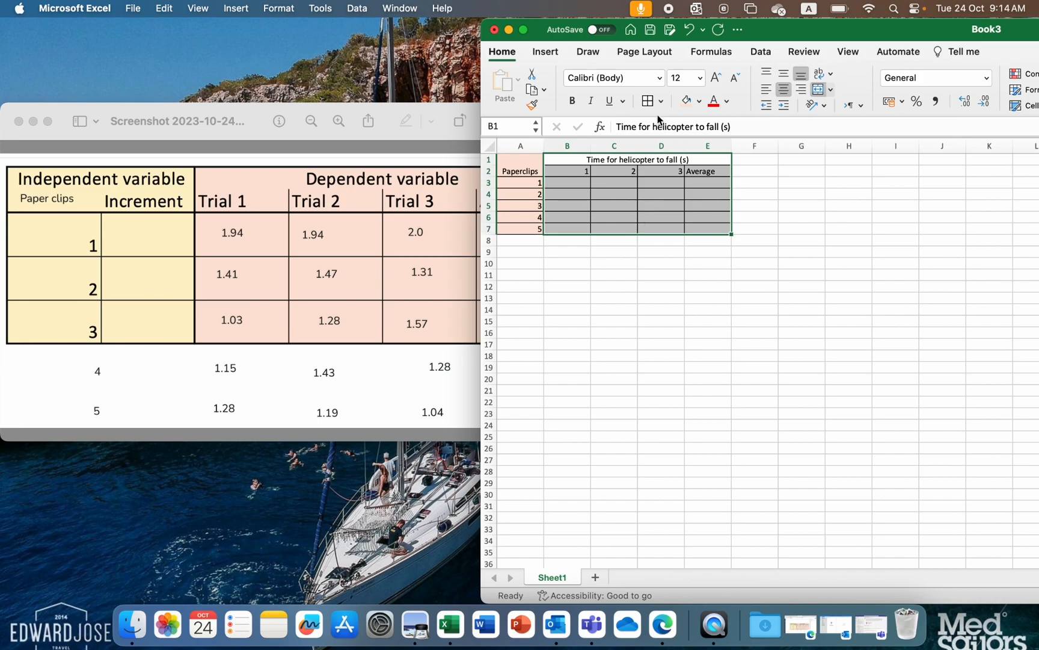
{"action": "left_click", "coordinate": [698, 103]}
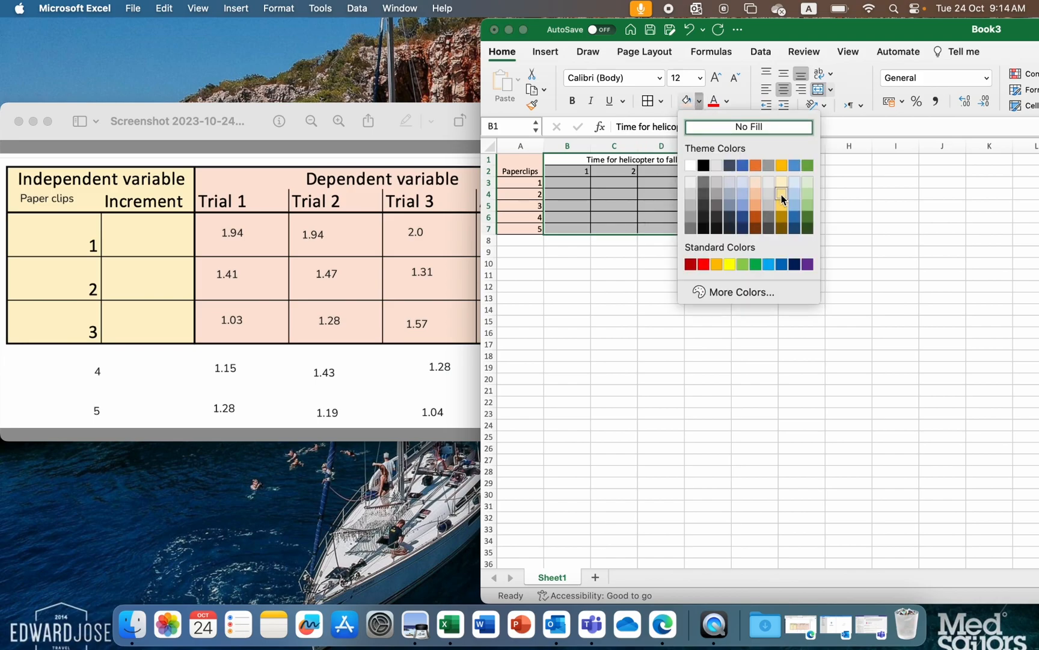
{"action": "left_click", "coordinate": [782, 198]}
- Fill the Average column, E2:E7, with a darker gold
{"action": "left_click_drag", "start_coordinate": [704, 171], "coordinate": [708, 224]}
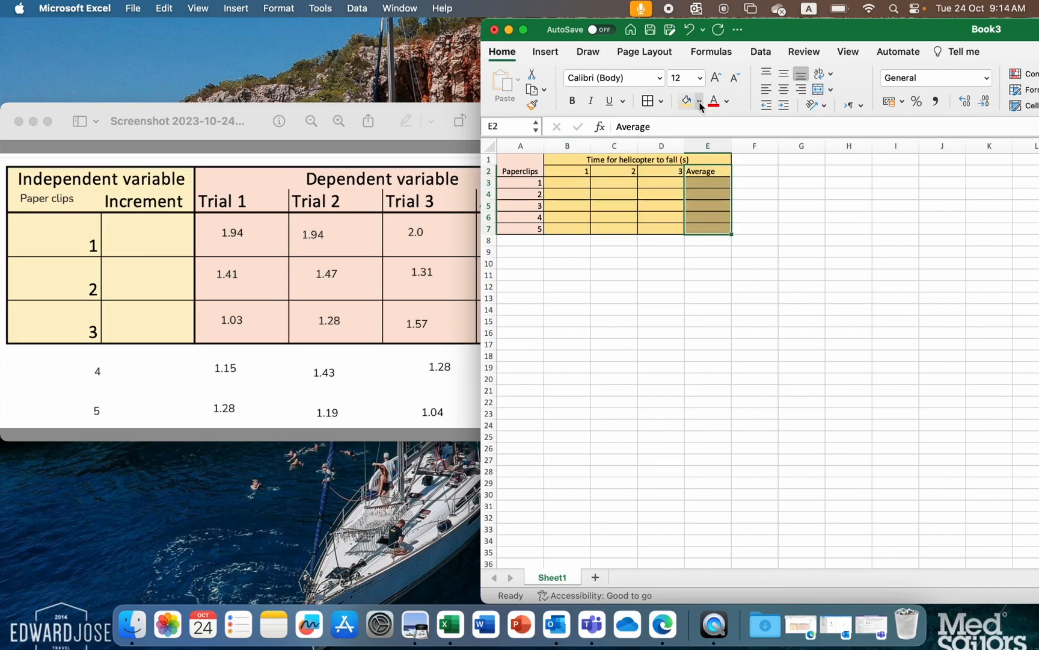
{"action": "left_click", "coordinate": [699, 102]}
{"action": "left_click", "coordinate": [782, 209]}
{"action": "left_click", "coordinate": [652, 231]}
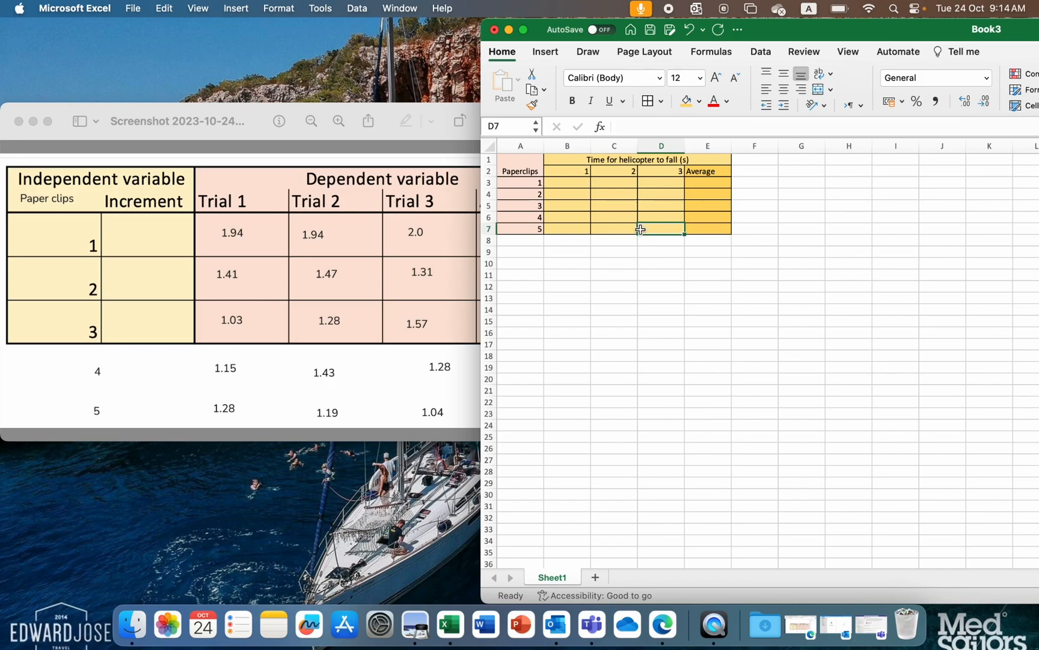
{"action": "left_click", "coordinate": [574, 183]}
{"action": "left_click_drag", "start_coordinate": [521, 183], "coordinate": [690, 226]}
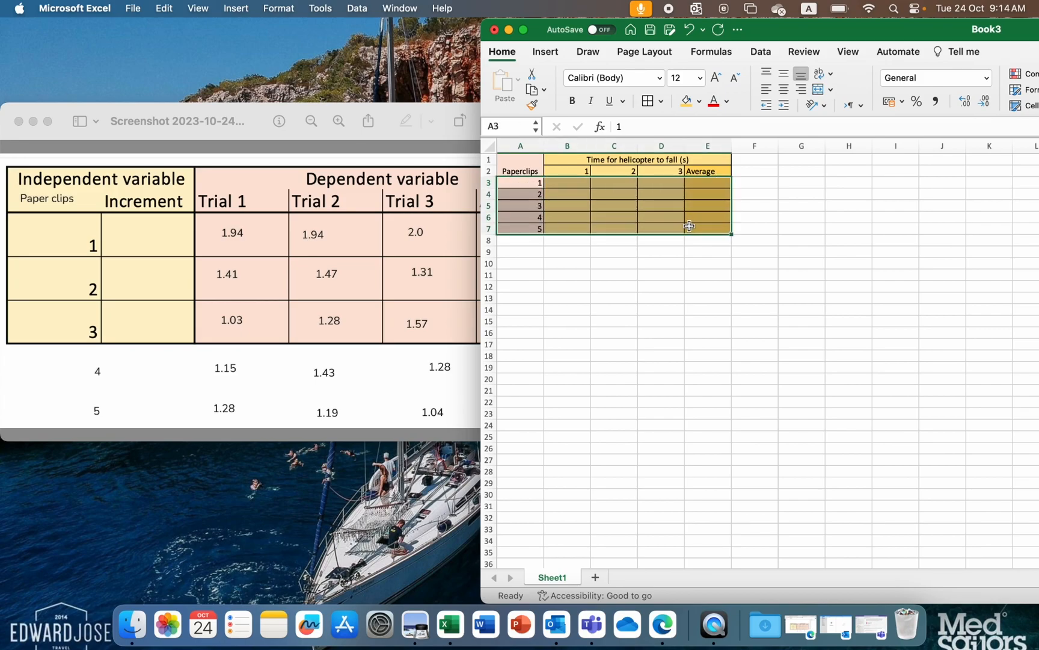
{"action": "left_click", "coordinate": [662, 159]}
- Enter the fall times 1.94, 1.94 and 2.00 for one paperclip in B3:D3
{"action": "left_click", "coordinate": [585, 183]}
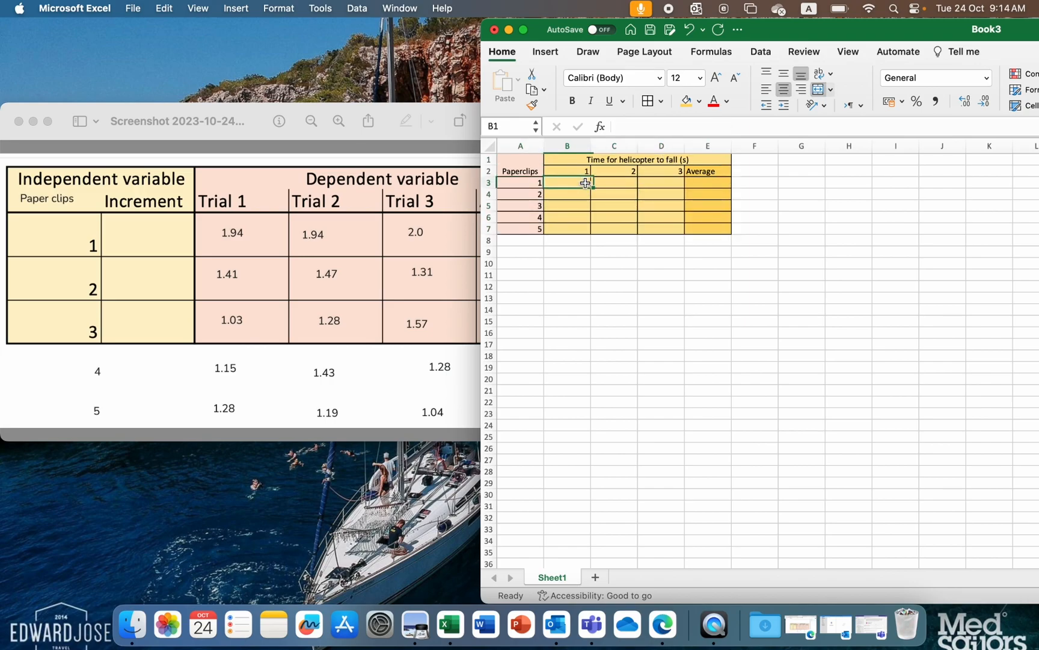
{"action": "type", "text": "1.94"}
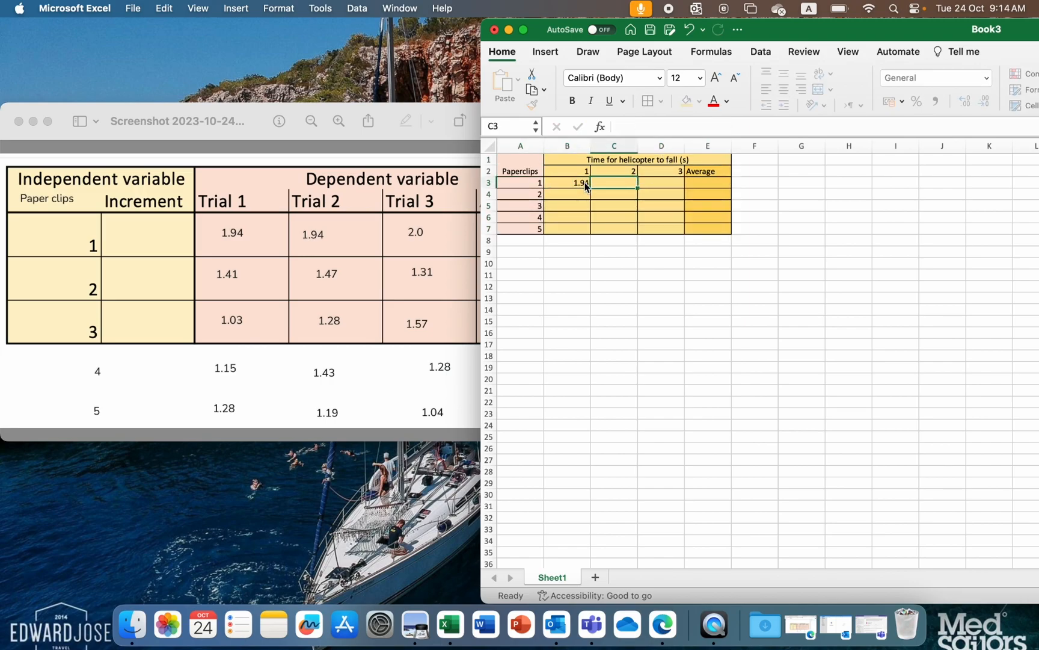
{"action": "key", "text": "Tab"}
{"action": "type", "text": "1.94"}
{"action": "key", "text": "Tab"}
{"action": "type", "text": "2.0"}
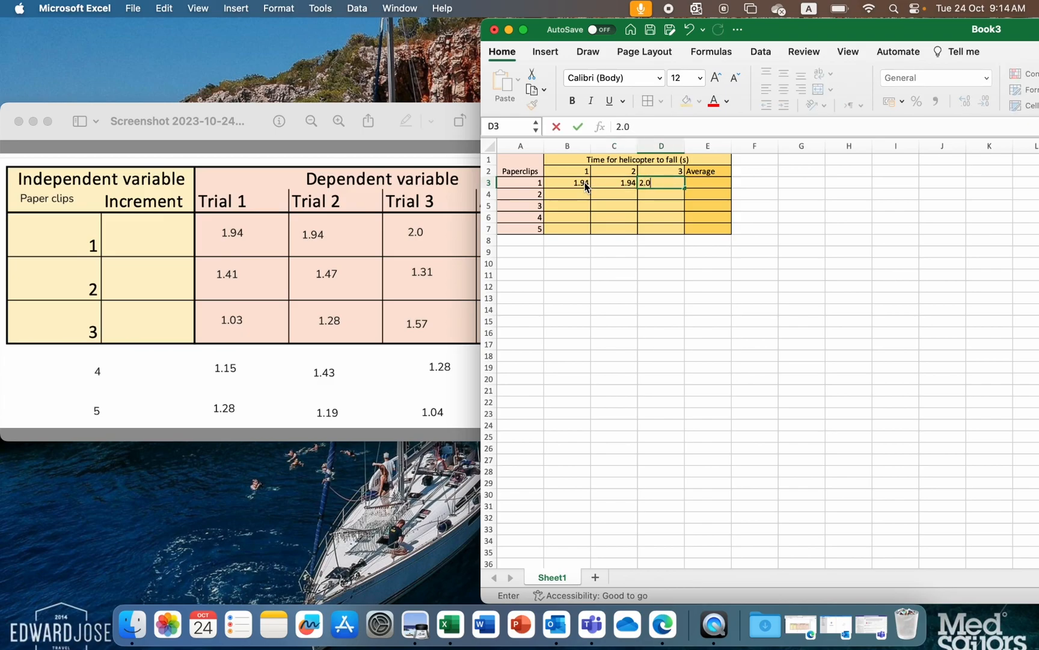
{"action": "type", "text": "0"}
{"action": "key", "text": "Return"}
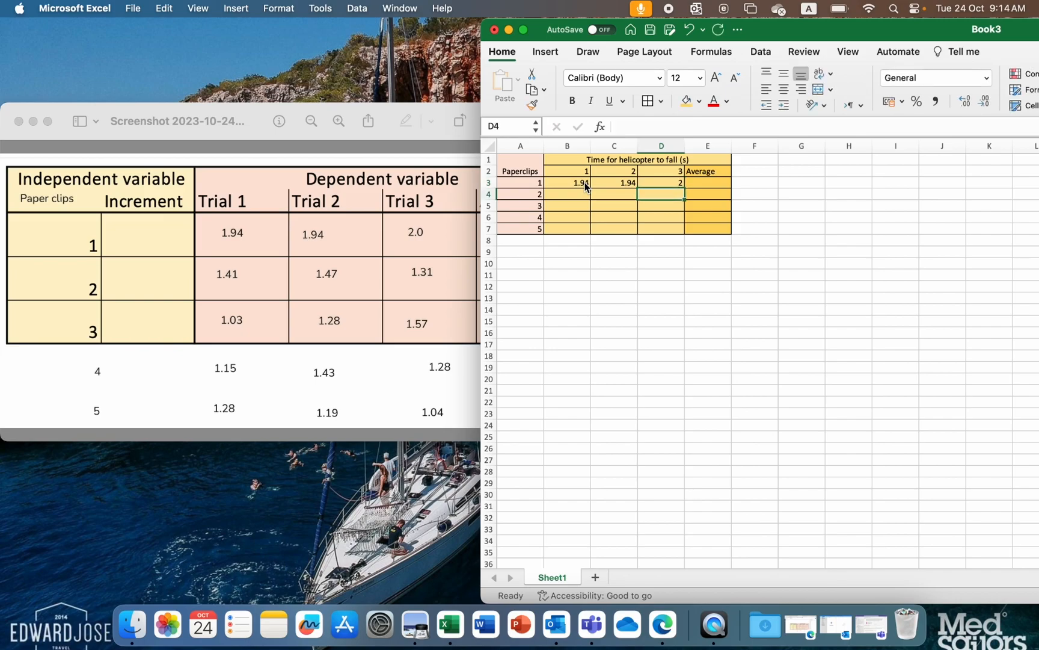
- Format the third-trial time for one paperclip, D3, as Number with 2 decimal places
{"action": "key", "text": "Up"}
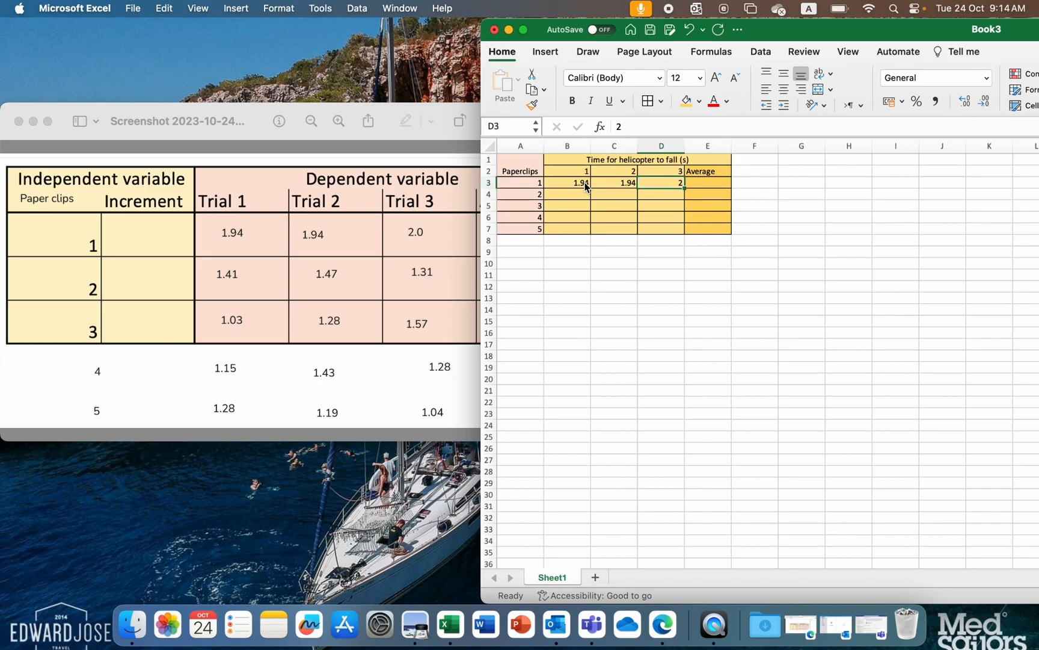
{"action": "right_click", "coordinate": [666, 181]}
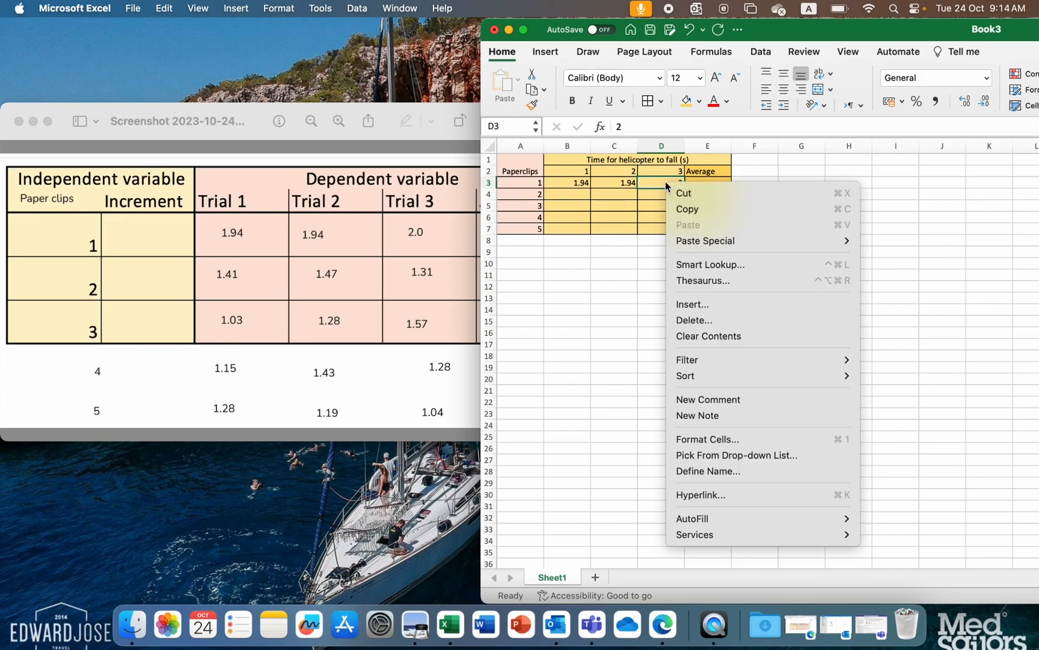
{"action": "left_click", "coordinate": [715, 438]}
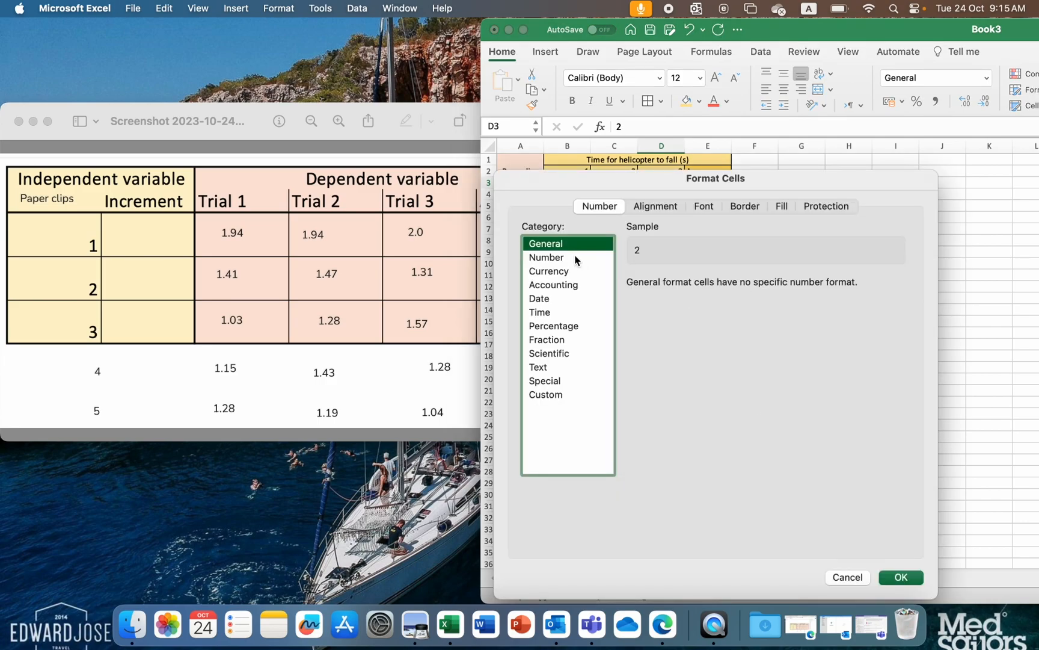
{"action": "left_click", "coordinate": [555, 257]}
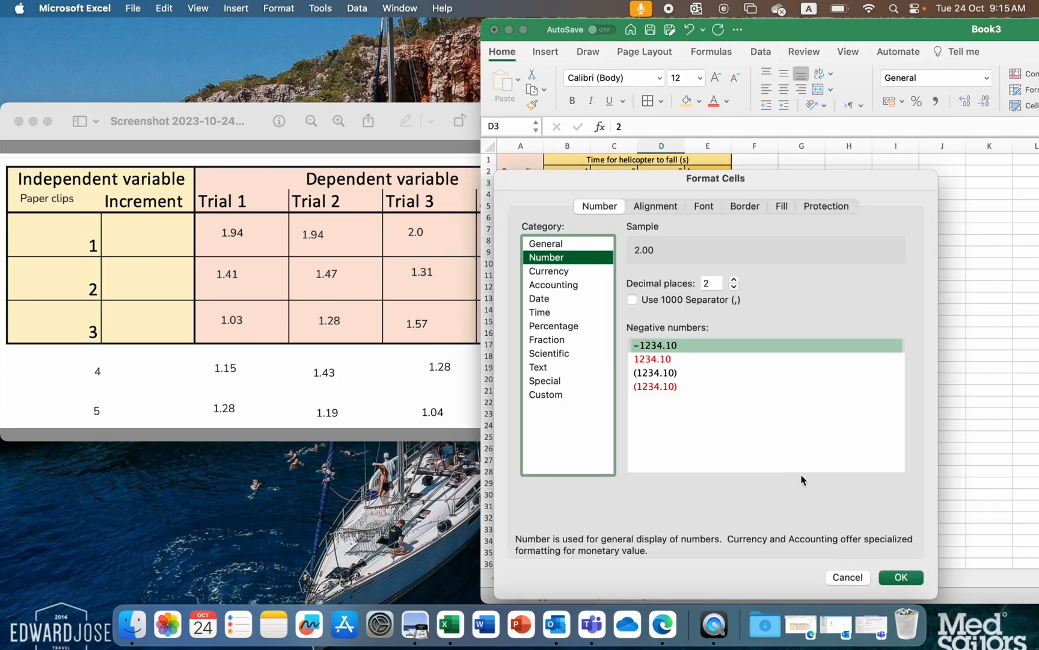
{"action": "left_click", "coordinate": [901, 577]}
{"action": "left_click", "coordinate": [854, 377]}
- Format all the trial time and average cells, B3:E7, as Number with 2 decimal places
{"action": "left_click_drag", "start_coordinate": [565, 182], "coordinate": [712, 233]}
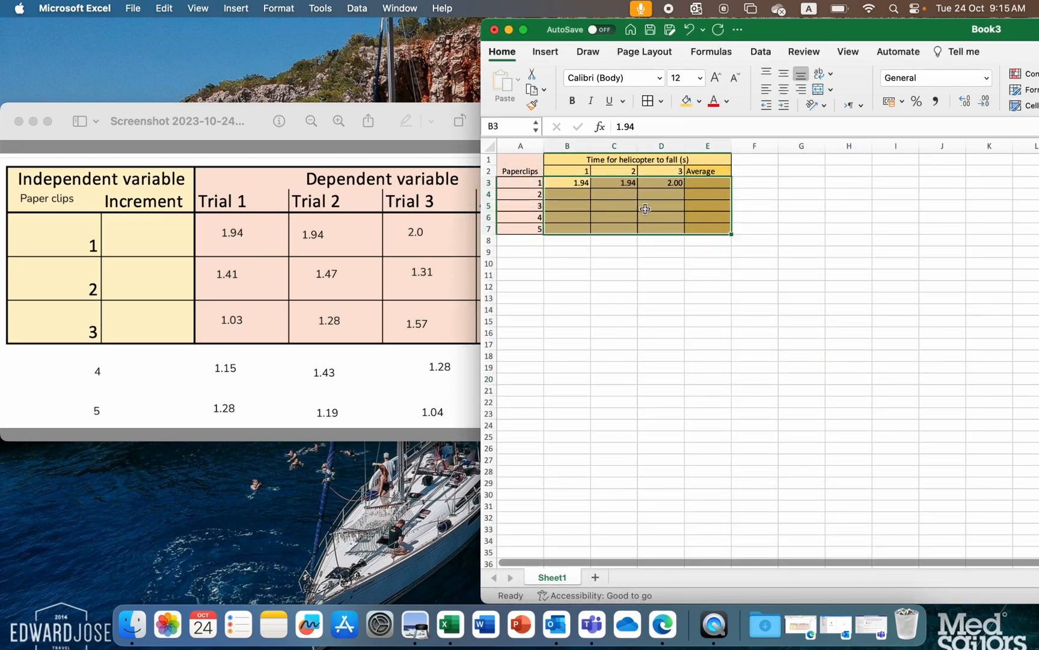
{"action": "right_click", "coordinate": [645, 209]}
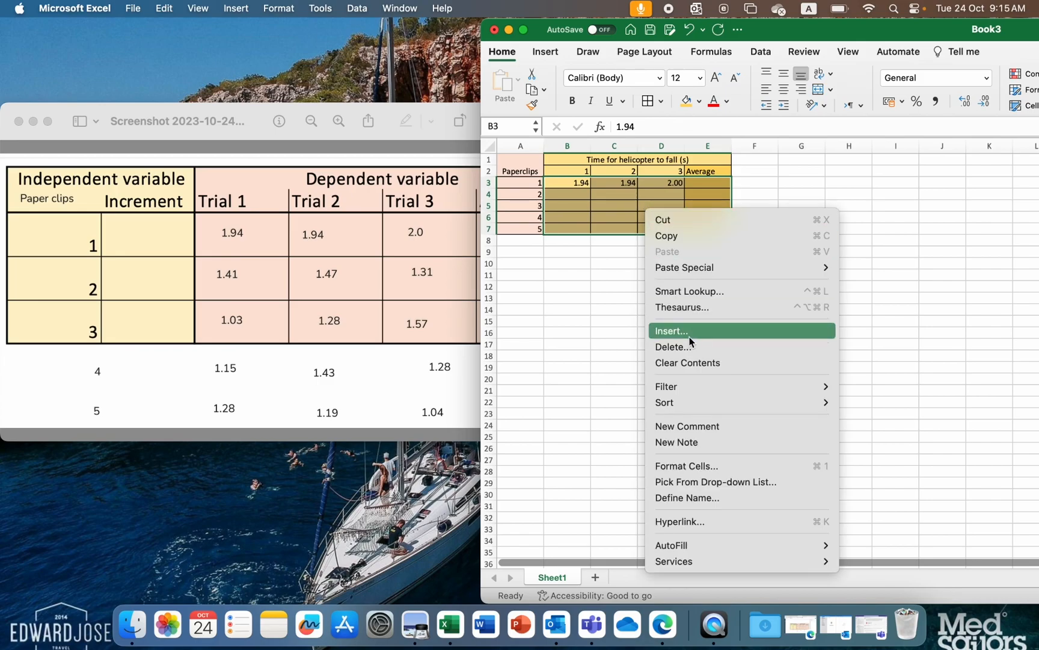
{"action": "left_click", "coordinate": [703, 466]}
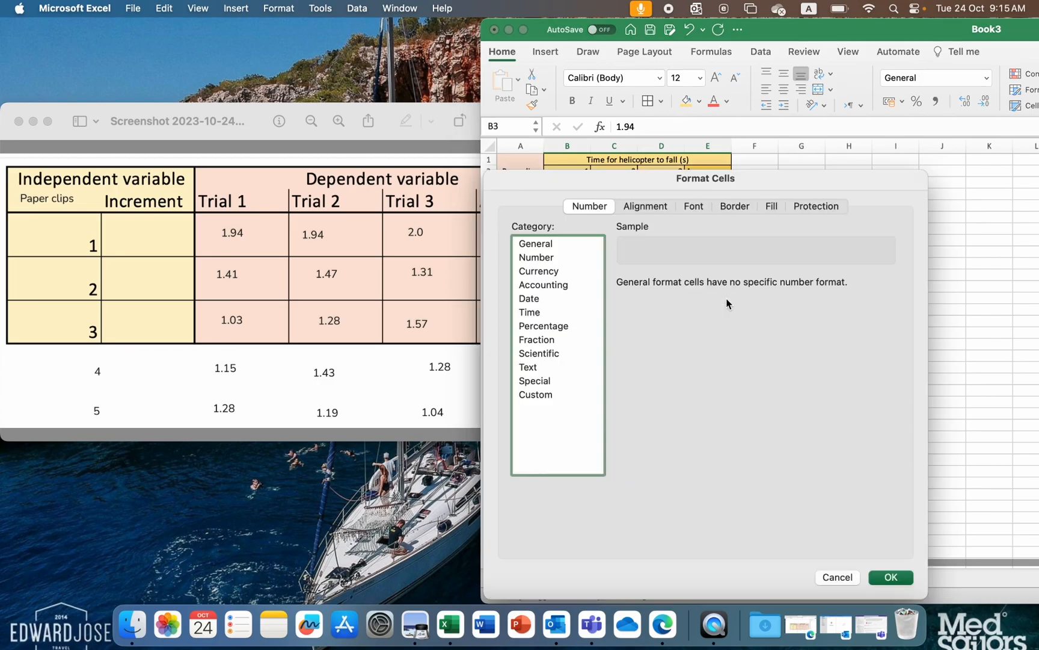
{"action": "left_click", "coordinate": [555, 259]}
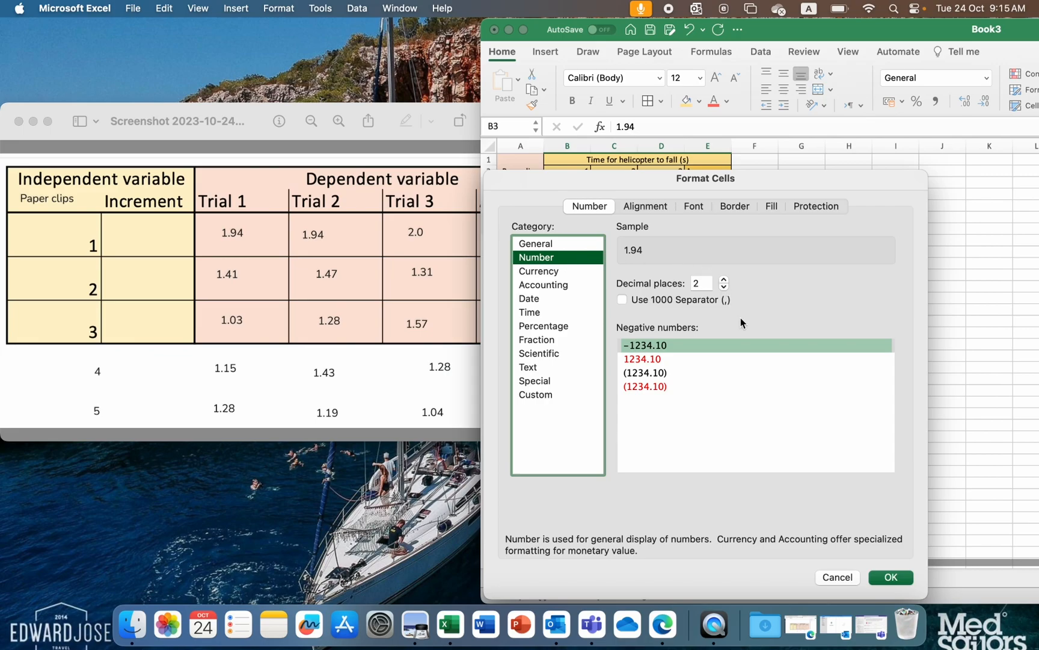
{"action": "left_click", "coordinate": [891, 578]}
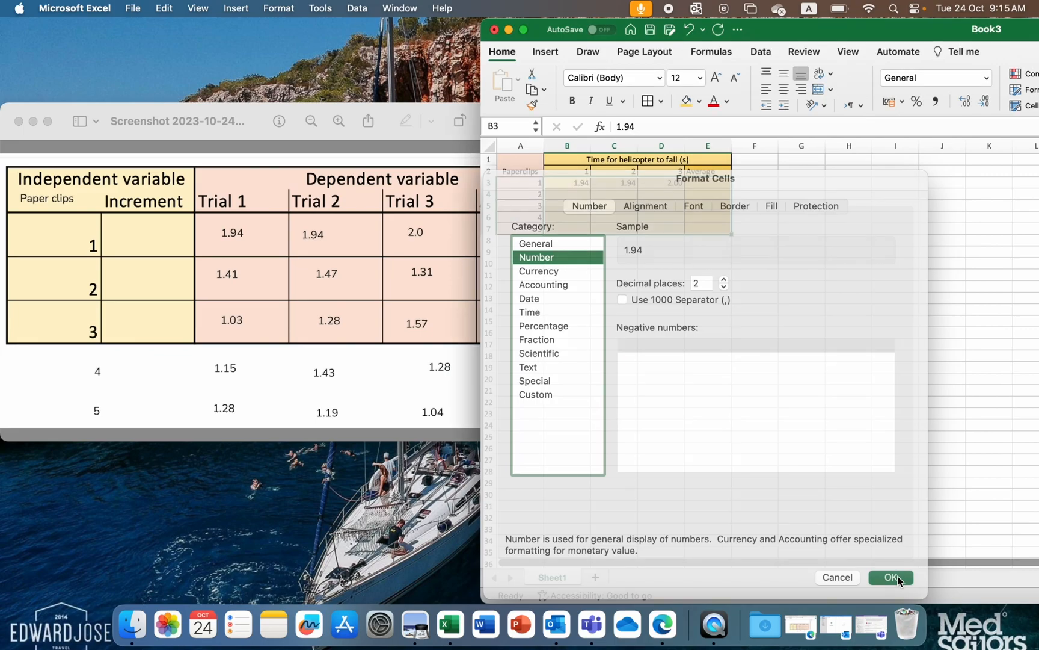
{"action": "left_click", "coordinate": [708, 309]}
- Enter a test value of 2 in B4 to check the two-decimal number format
{"action": "left_click", "coordinate": [574, 194]}
{"action": "type", "text": "2"}
{"action": "key", "text": "Return"}
{"action": "key", "text": "Up"}
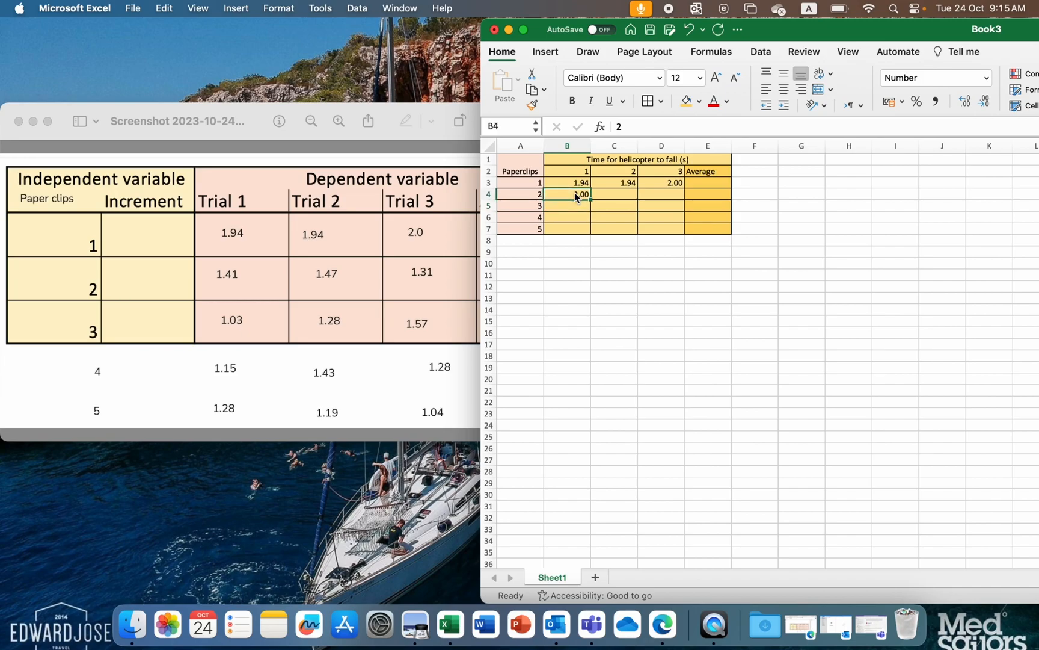
- Enter the fall times 1.41, 1.47 and 1.31 for two paperclips in B4:D4
{"action": "type", "text": "1.41"}
{"action": "key", "text": "Tab"}
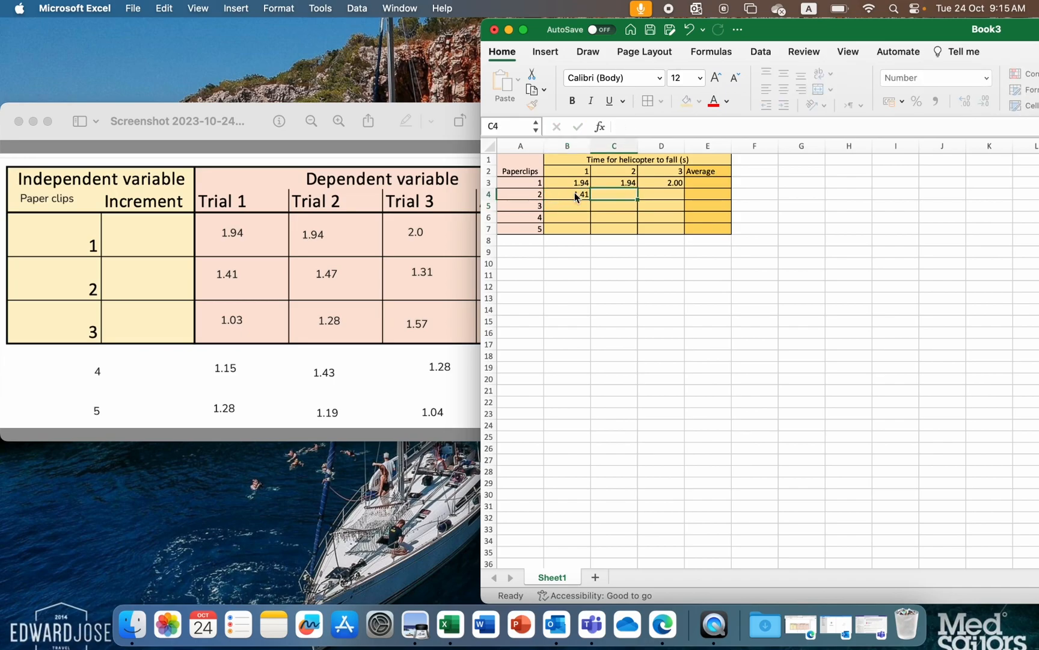
{"action": "type", "text": "1.47"}
{"action": "key", "text": "Tab"}
{"action": "type", "text": "1.31"}
{"action": "key", "text": "Return"}
- Enter the fall times 1.03, 1.28 and 1.57 for three paperclips in B5:D5
{"action": "type", "text": "1.03"}
{"action": "key", "text": "Tab"}
{"action": "type", "text": "1.28"}
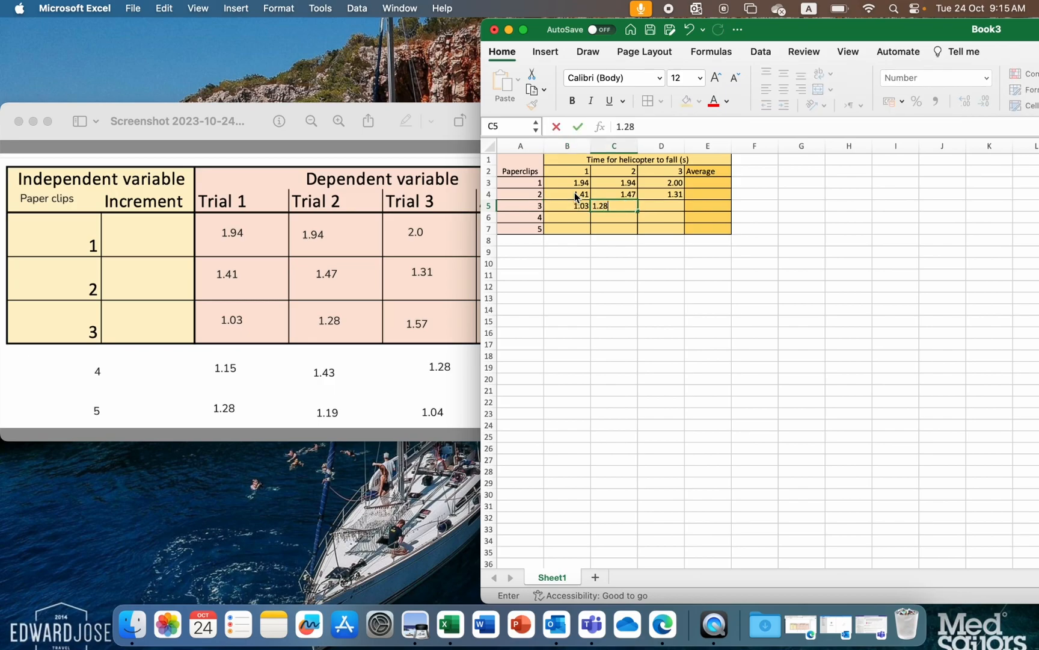
{"action": "key", "text": "Tab"}
{"action": "type", "text": "1.57"}
{"action": "key", "text": "Return"}
- Enter the fall times 1.15, 1.43 and 1.28 for four paperclips in B6:D6
{"action": "type", "text": "1.15"}
{"action": "key", "text": "Tab"}
{"action": "type", "text": "1.43"}
{"action": "key", "text": "Tab"}
{"action": "type", "text": "1."}
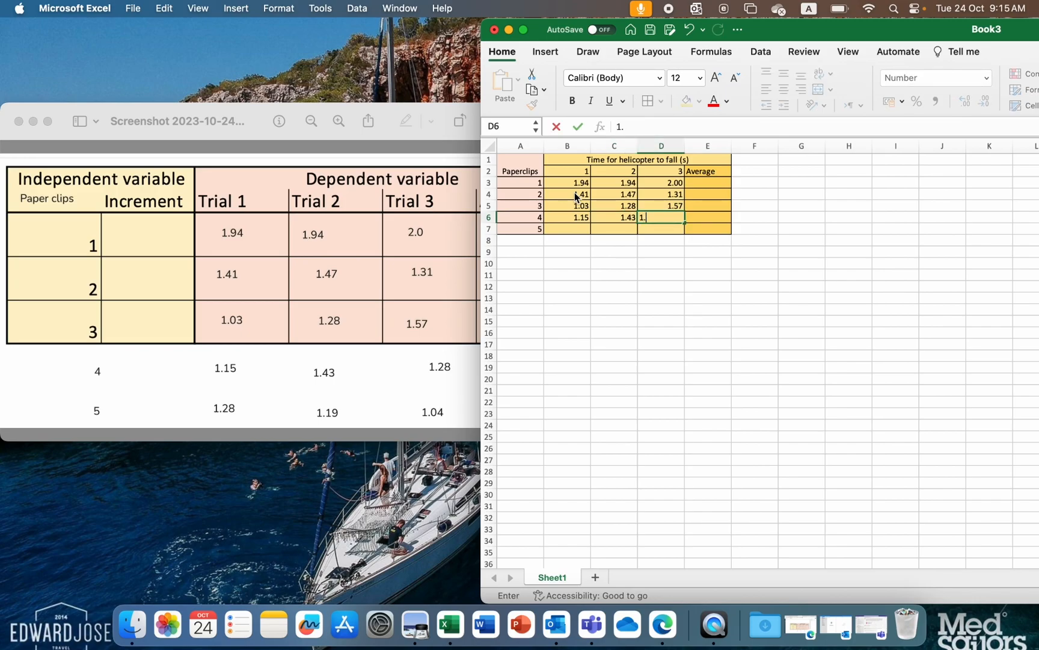
{"action": "key", "text": "Return"}
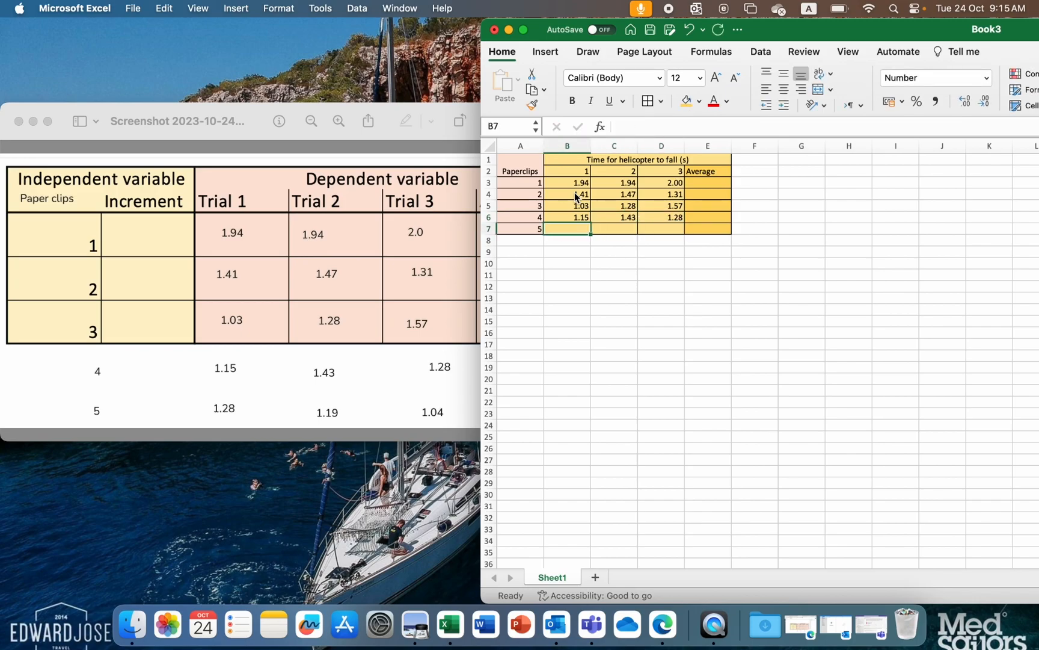
- Enter the fall times 1.28, 1.19 and 1.04 for five paperclips in B7:D7
{"action": "type", "text": "1.28"}
{"action": "key", "text": "Tab"}
{"action": "type", "text": "1."}
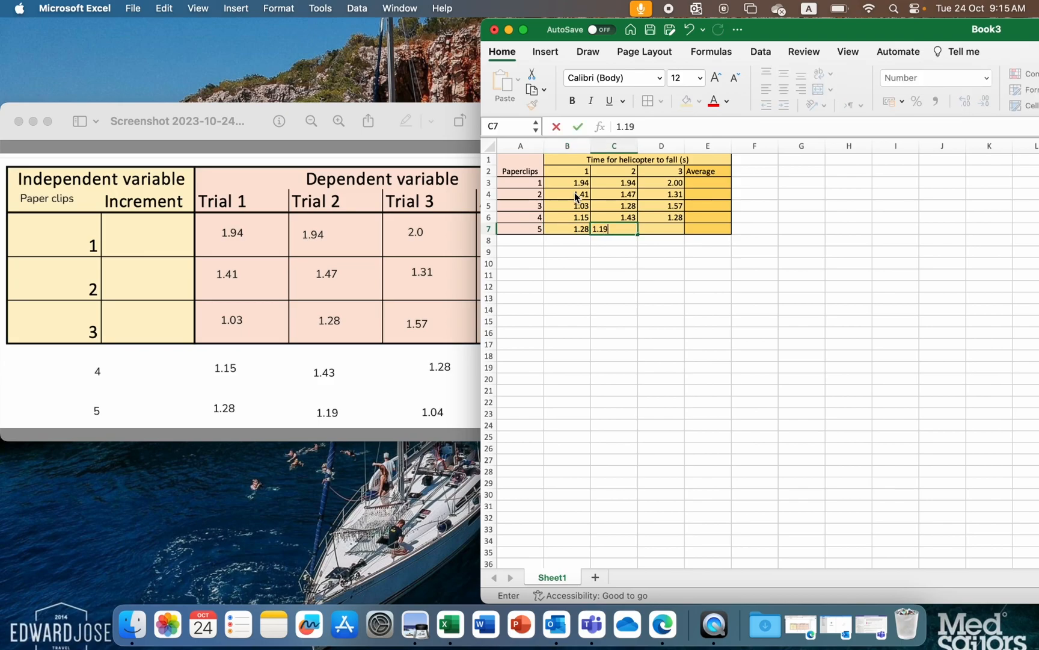
{"action": "key", "text": "Tab"}
{"action": "type", "text": "1"}
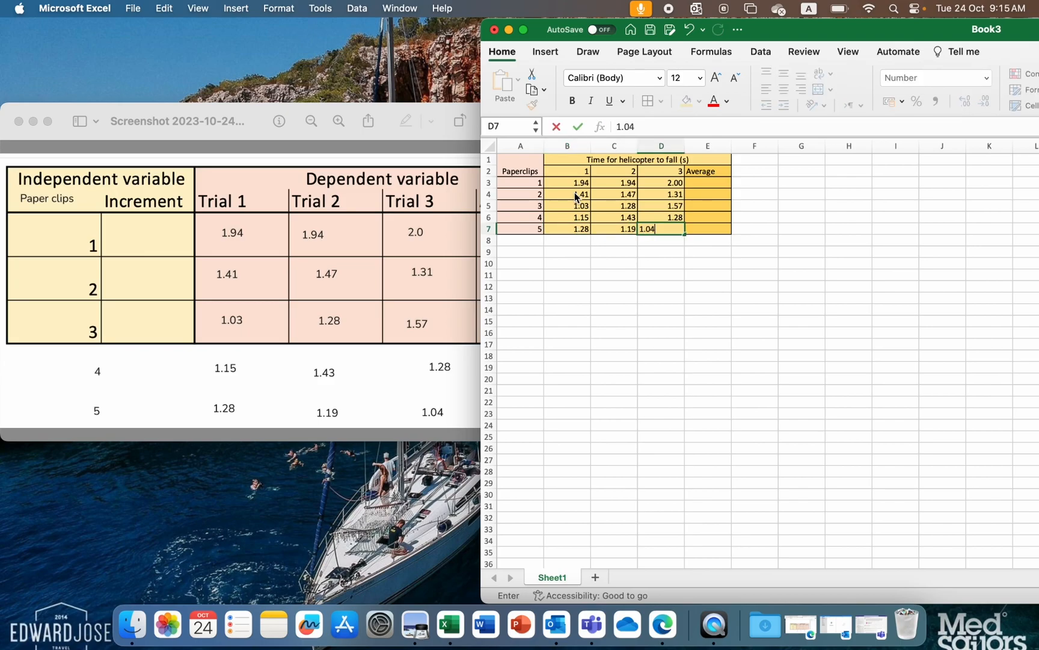
{"action": "type", "text": ".04"}
{"action": "key", "text": "Tab"}
- Calculate the average of the three one-paperclip trials in E3 with the formula =AVERAGE(B3:D3)
{"action": "key", "text": "Up"}
{"action": "key", "text": "Up"}
{"action": "key", "text": "Up"}
{"action": "key", "text": "Up"}
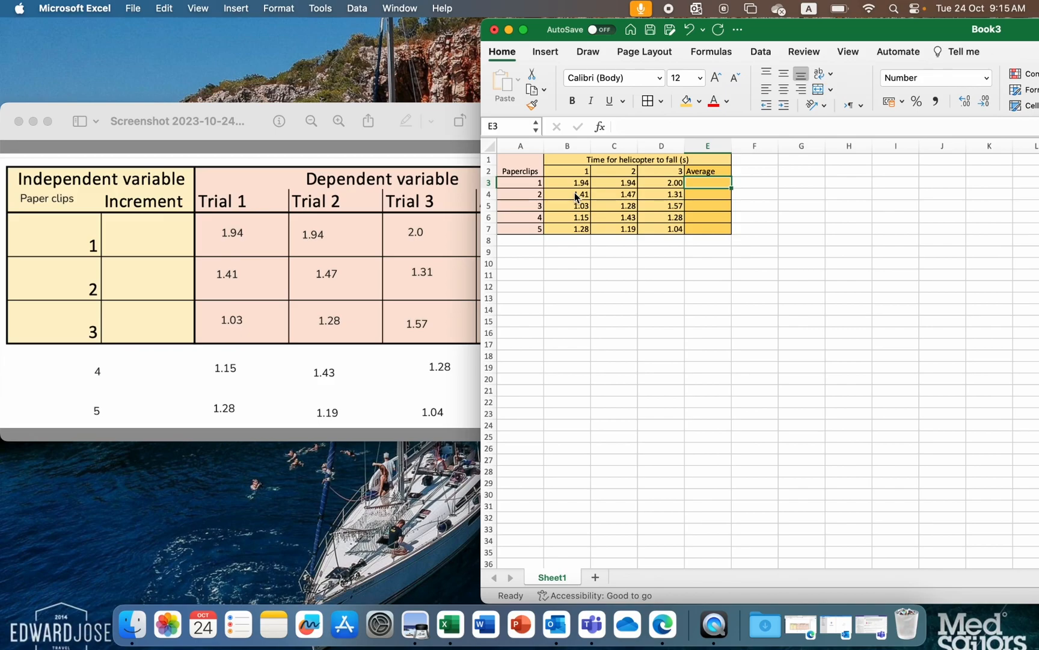
{"action": "left_click", "coordinate": [717, 54]}
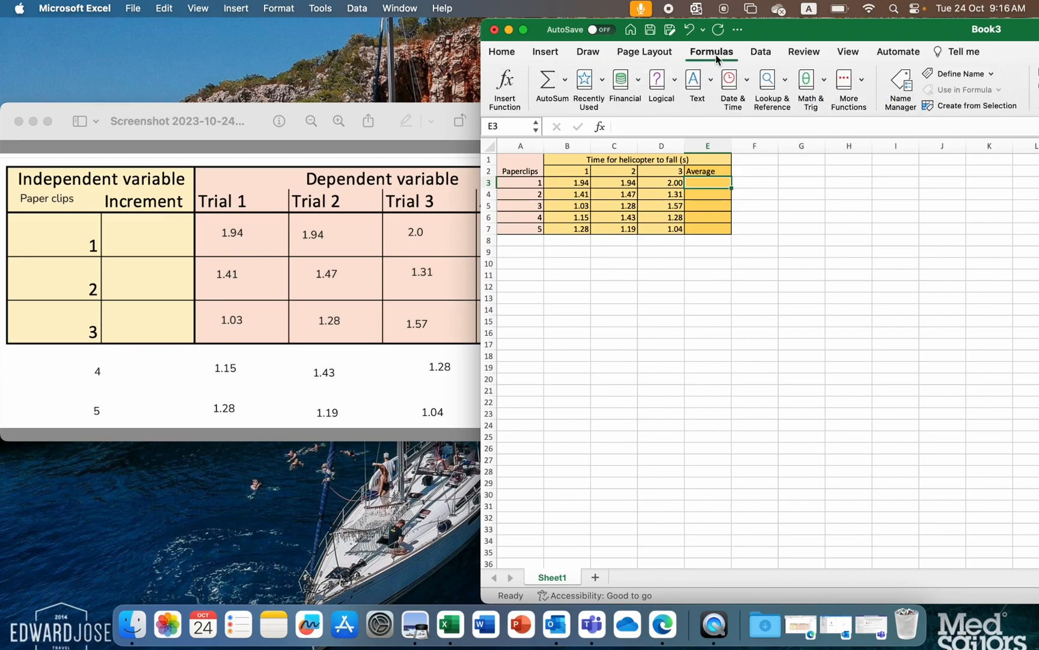
{"action": "left_click", "coordinate": [564, 83]}
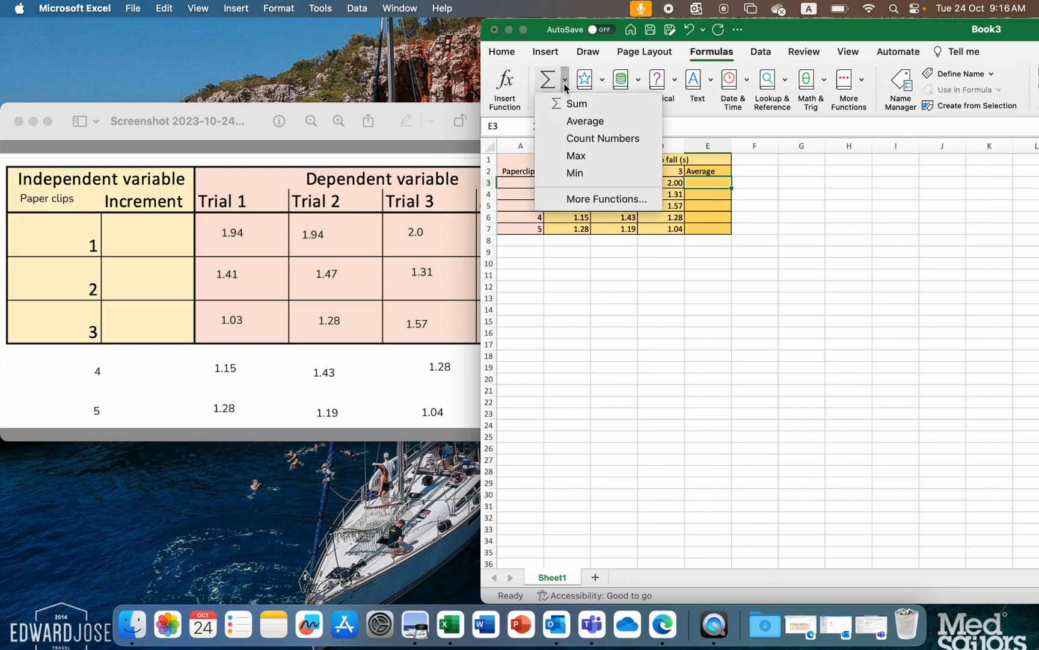
{"action": "left_click", "coordinate": [578, 119]}
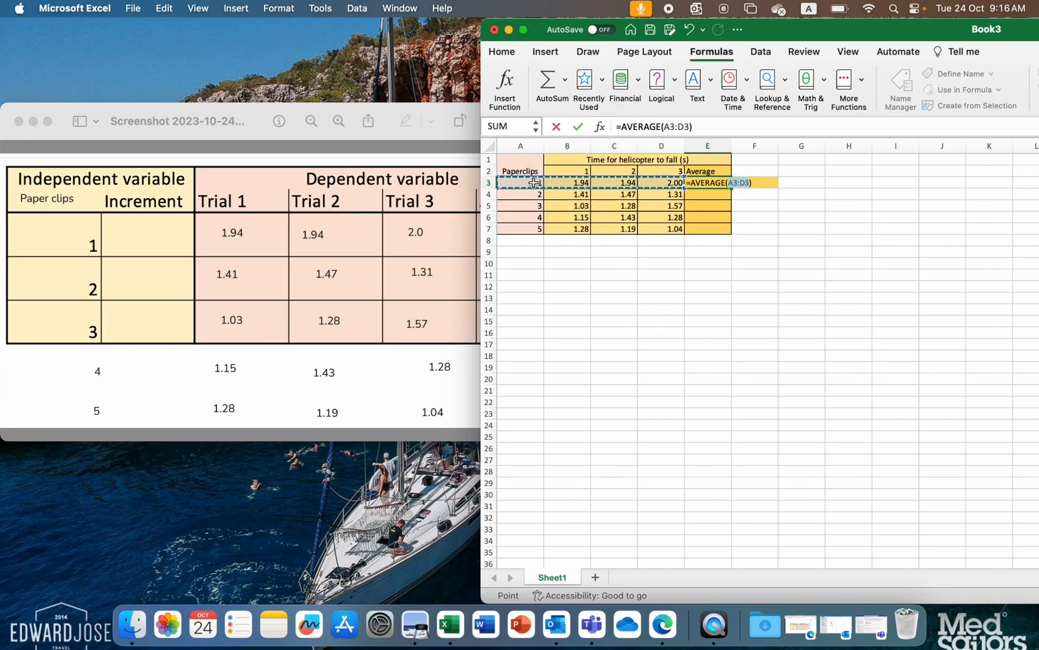
{"action": "left_click_drag", "start_coordinate": [569, 183], "coordinate": [665, 184]}
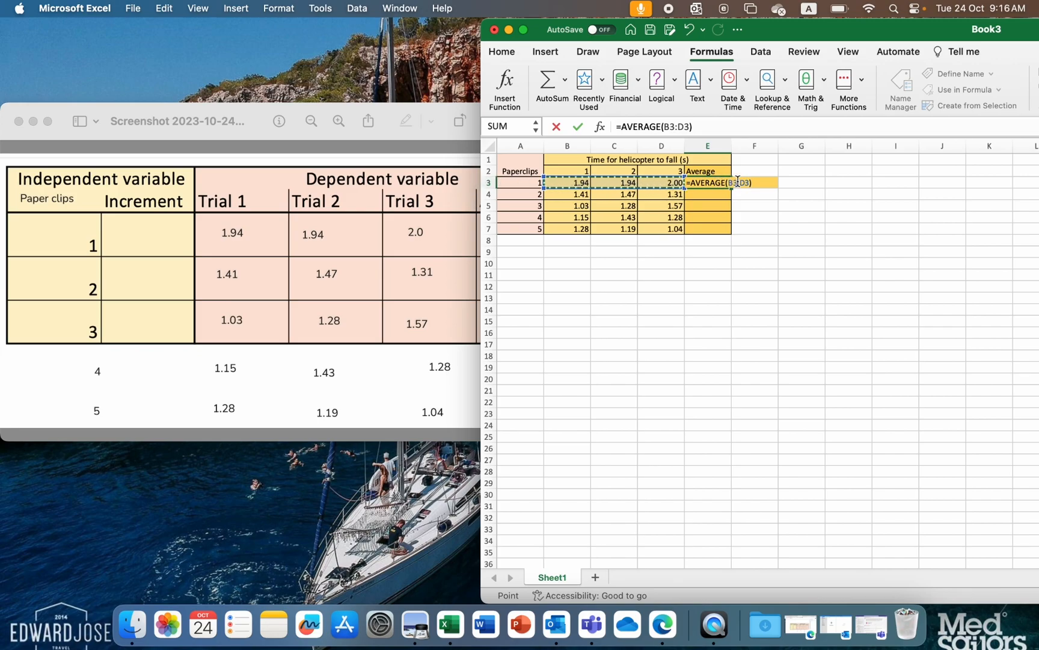
{"action": "key", "text": "Return"}
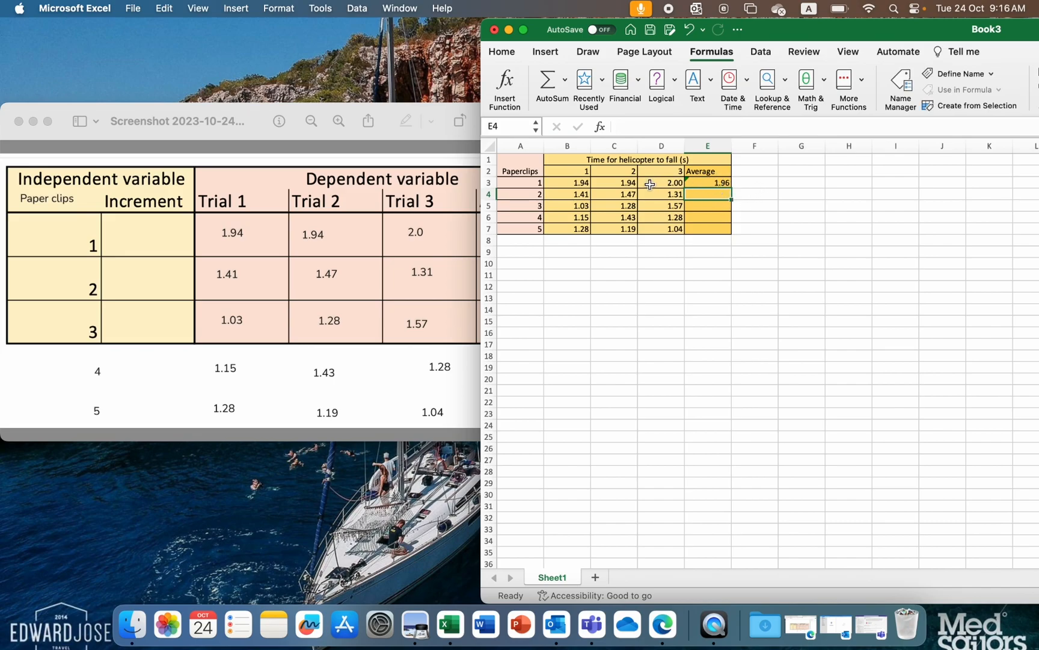
- Fill the average formula from E3 down through E7 for the remaining paperclip rows
{"action": "left_click", "coordinate": [718, 185]}
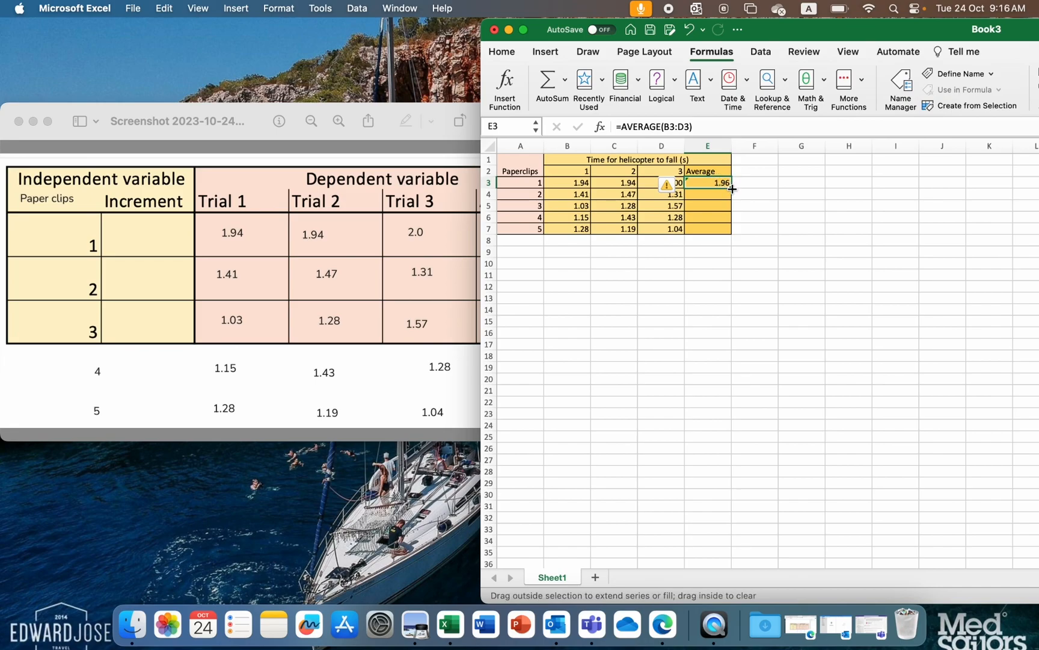
{"action": "double_click", "coordinate": [732, 188]}
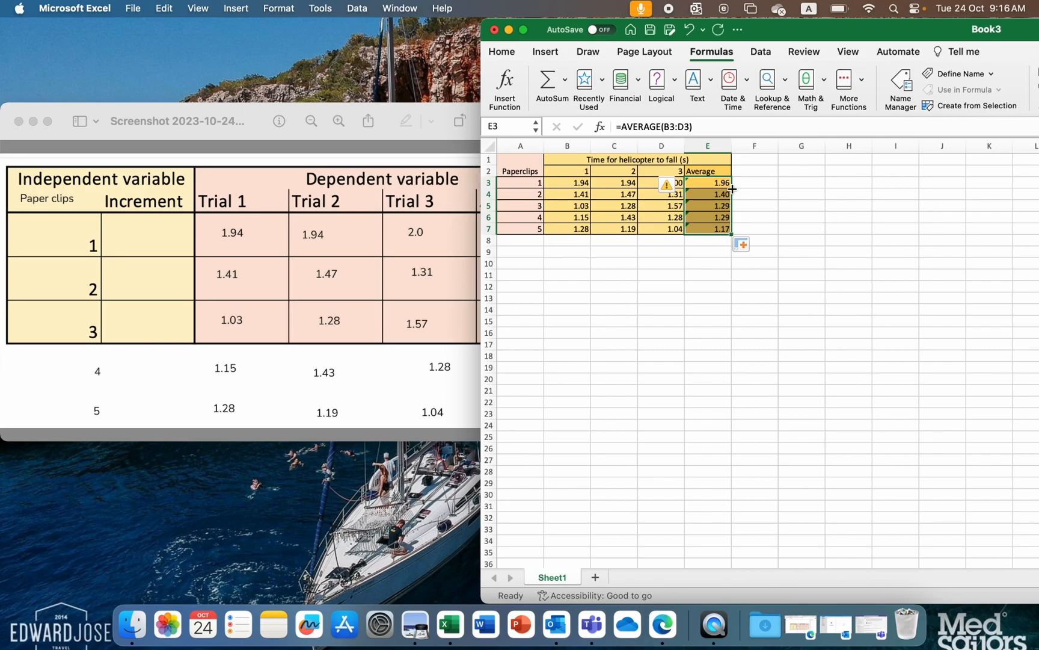
{"action": "left_click", "coordinate": [709, 285]}
{"action": "left_click", "coordinate": [614, 308]}
{"action": "left_click", "coordinate": [534, 261]}
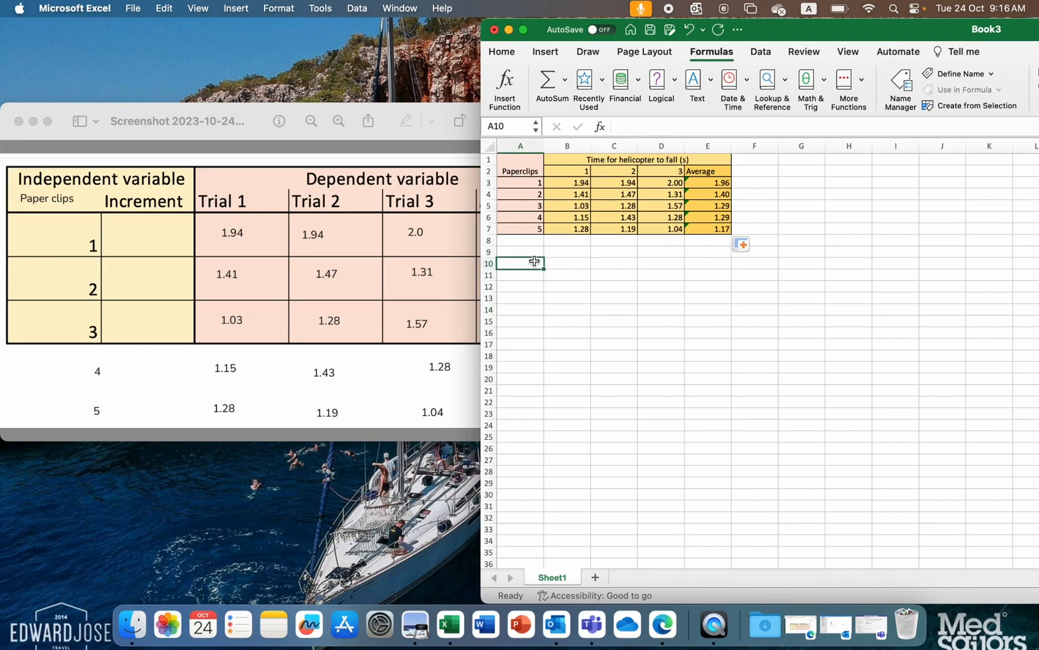
- Copy the paperclip numbers in A3:A7 to A10:A14 as values only
{"action": "left_click_drag", "start_coordinate": [521, 166], "coordinate": [693, 229]}
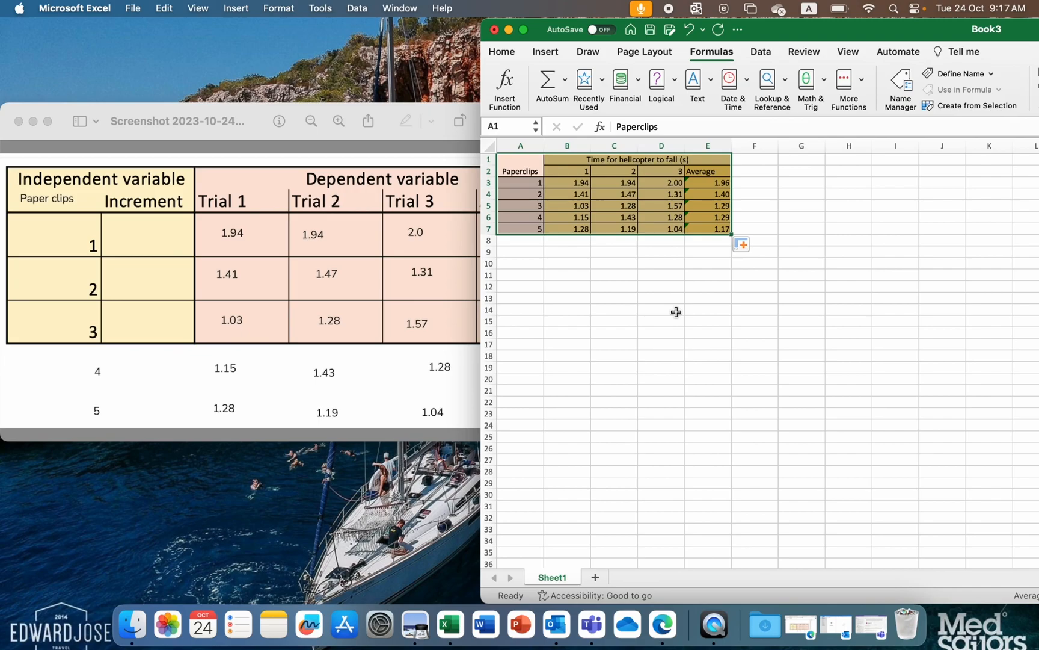
{"action": "left_click", "coordinate": [531, 275]}
{"action": "left_click_drag", "start_coordinate": [534, 185], "coordinate": [532, 227]}
{"action": "key", "text": "super+c"}
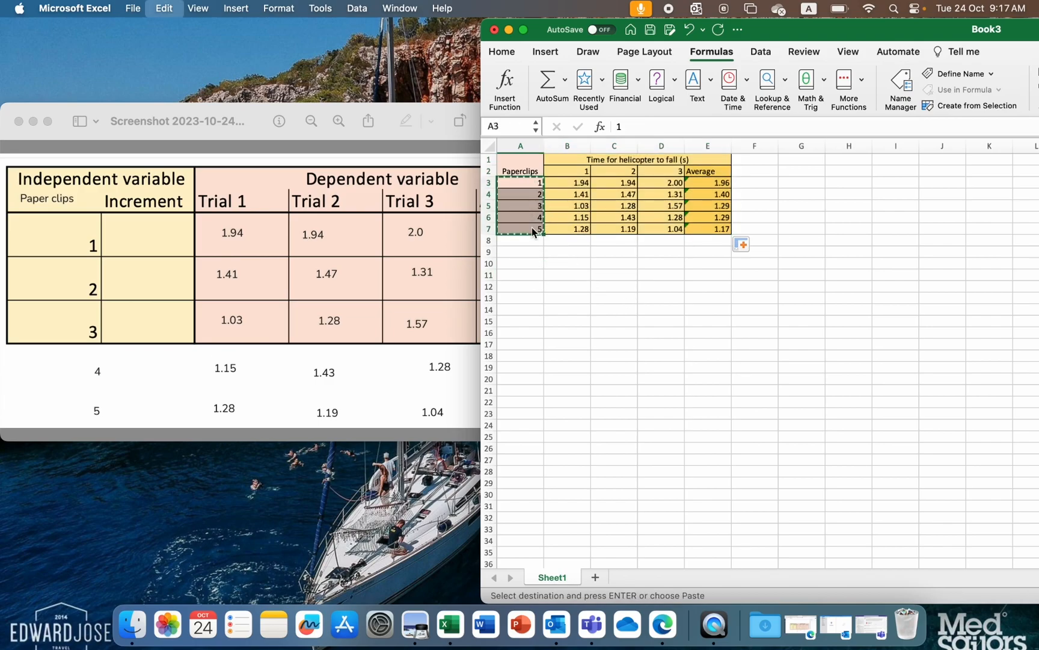
{"action": "left_click", "coordinate": [530, 269]}
{"action": "key", "text": "super+v"}
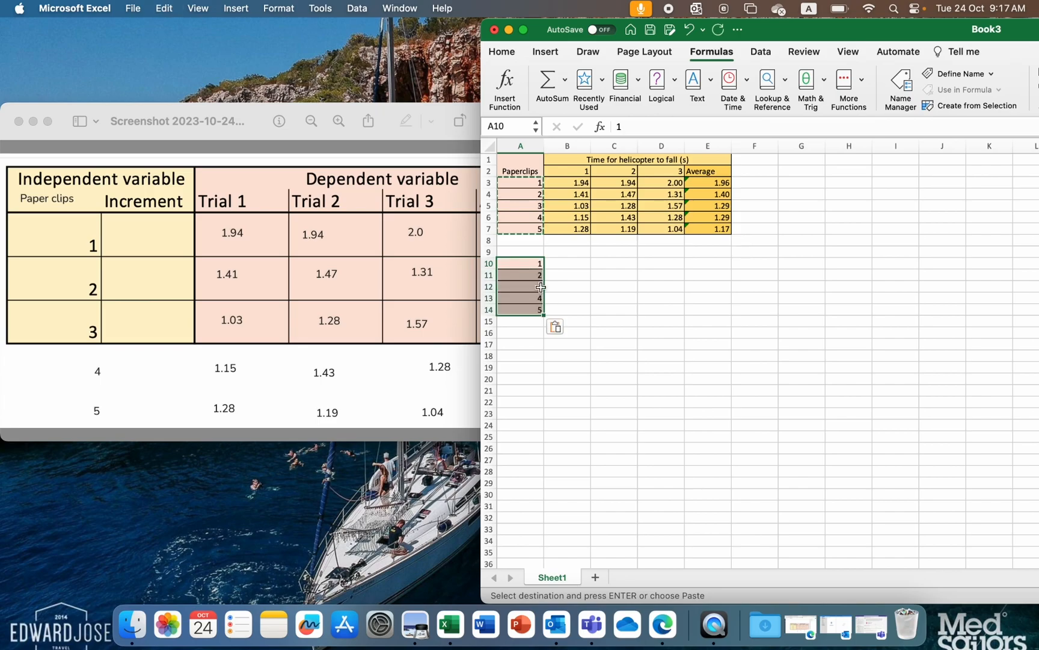
{"action": "left_click", "coordinate": [554, 327]}
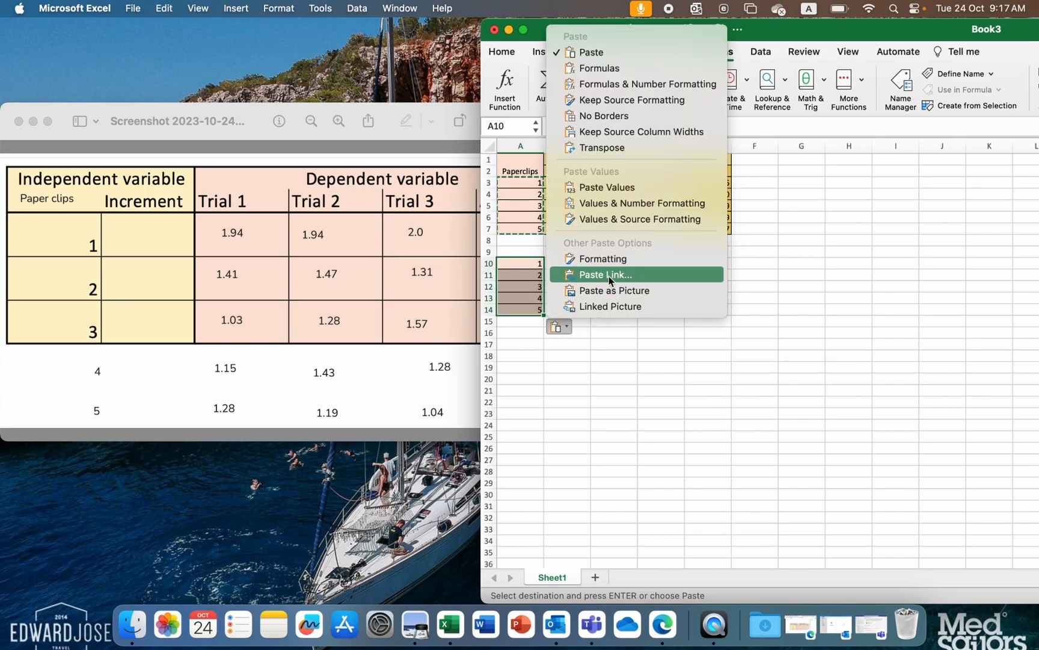
{"action": "left_click", "coordinate": [644, 187]}
{"action": "left_click", "coordinate": [606, 322]}
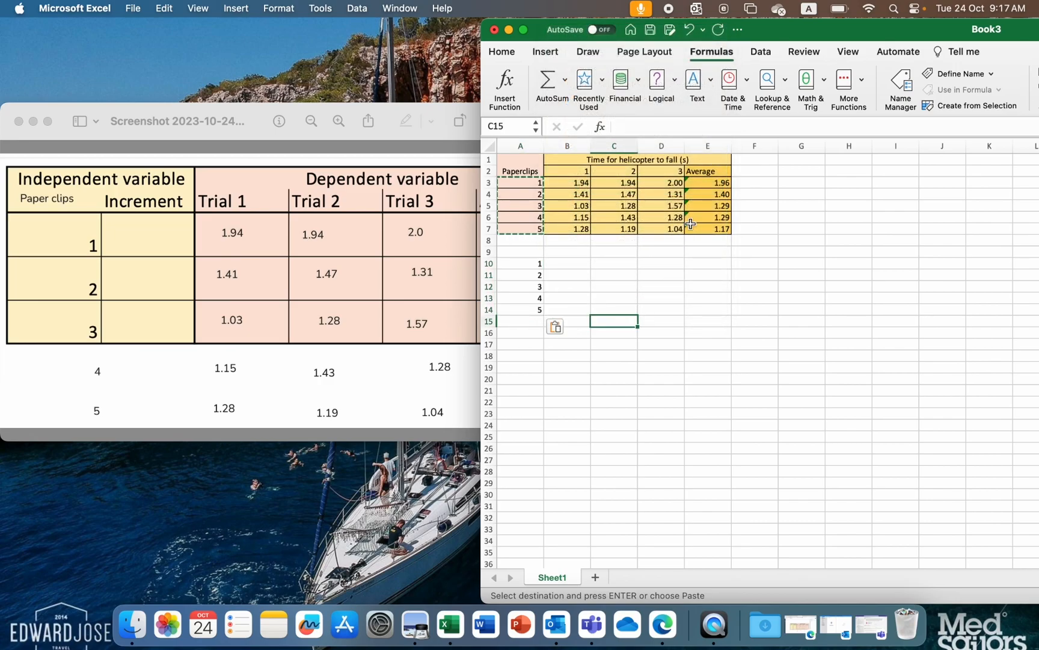
- Copy the averages in E3:E7 to B10:B14 as values only, beside the copied paperclip numbers
{"action": "left_click_drag", "start_coordinate": [719, 183], "coordinate": [719, 225]}
{"action": "key", "text": "super+c"}
{"action": "left_click", "coordinate": [568, 263]}
{"action": "key", "text": "super+v"}
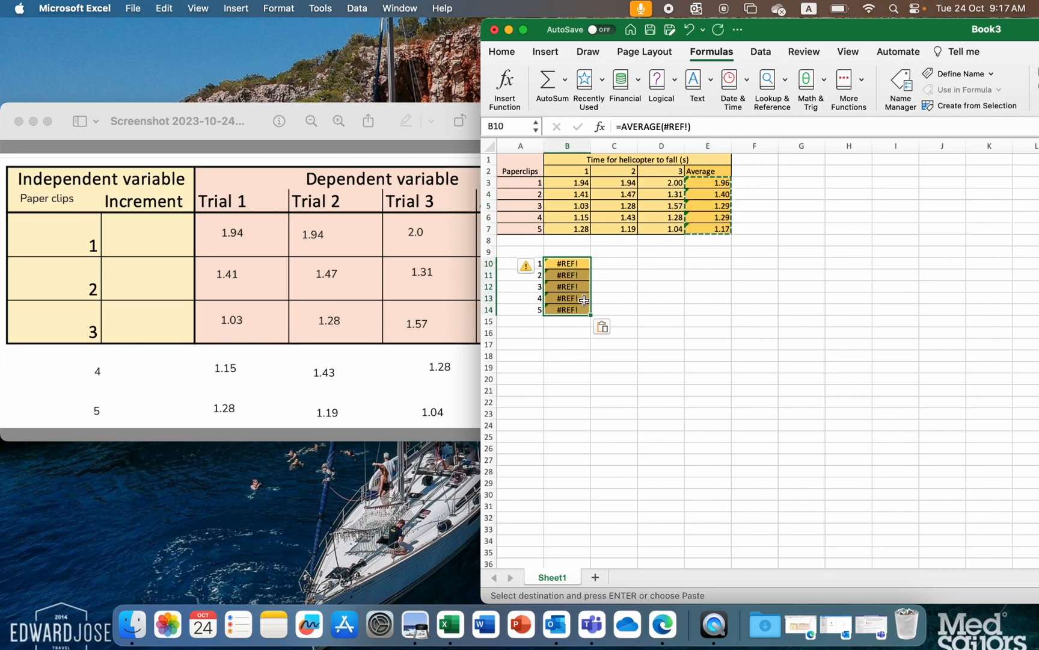
{"action": "left_click", "coordinate": [604, 326]}
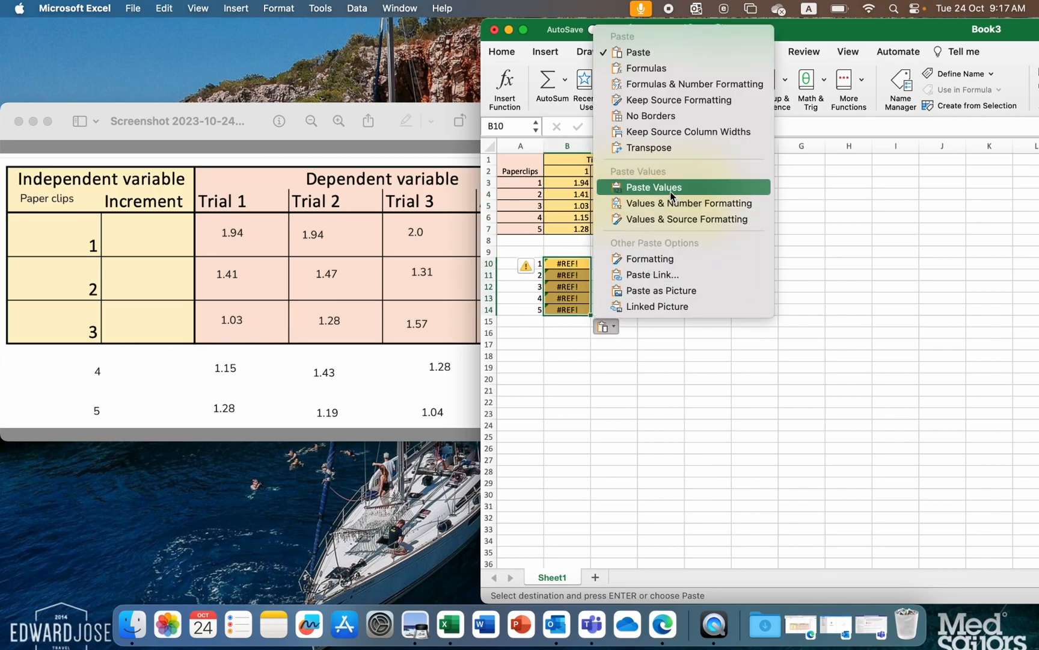
{"action": "left_click", "coordinate": [654, 187]}
{"action": "left_click", "coordinate": [627, 296]}
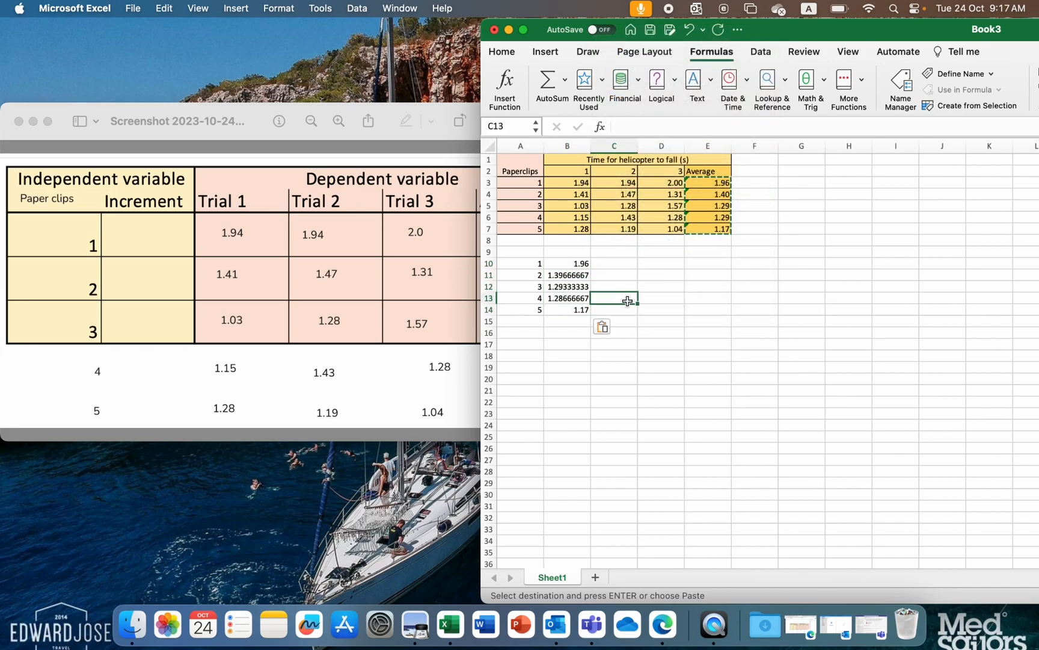
- Insert a markers-only scatter chart from A10:B14, and move and enlarge it to span roughly columns G to O beside the data
{"action": "left_click_drag", "start_coordinate": [532, 263], "coordinate": [561, 310]}
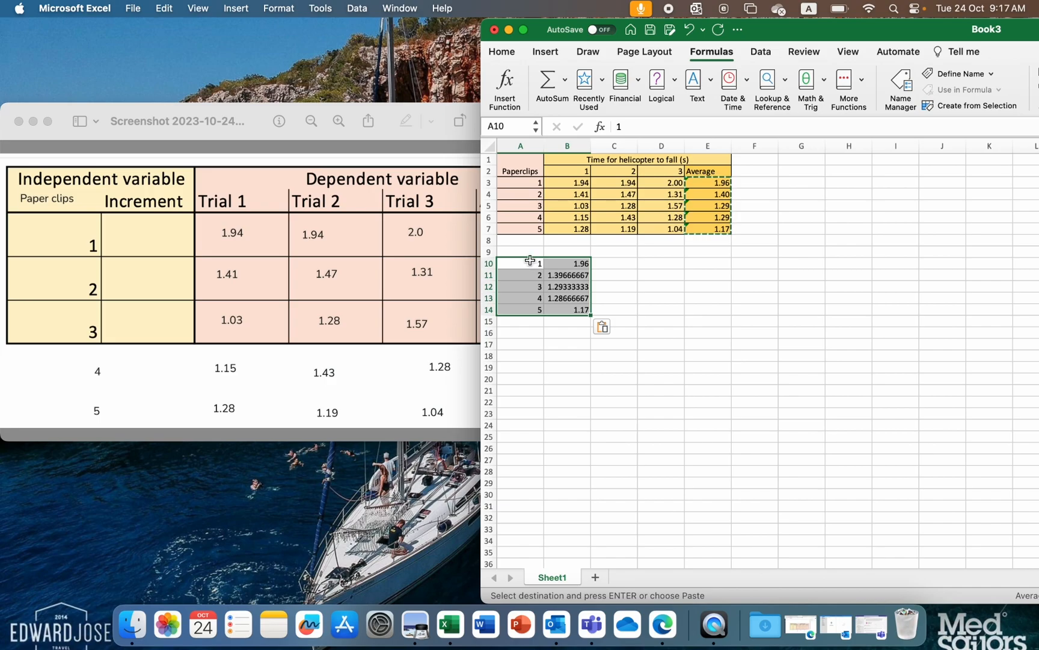
{"action": "left_click", "coordinate": [557, 55]}
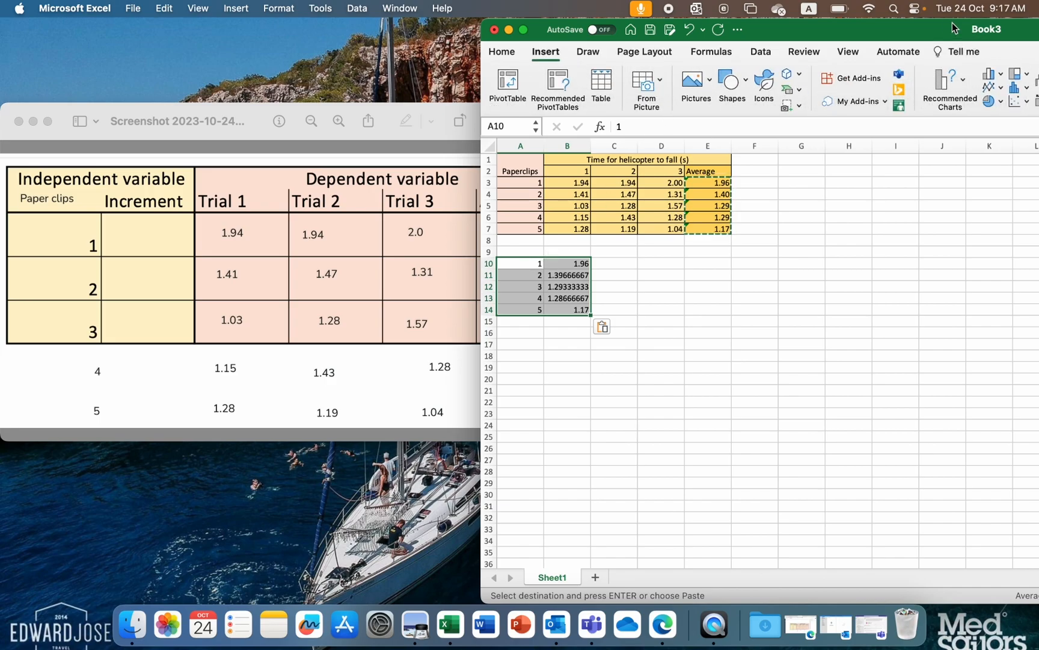
{"action": "double_click", "coordinate": [899, 30]}
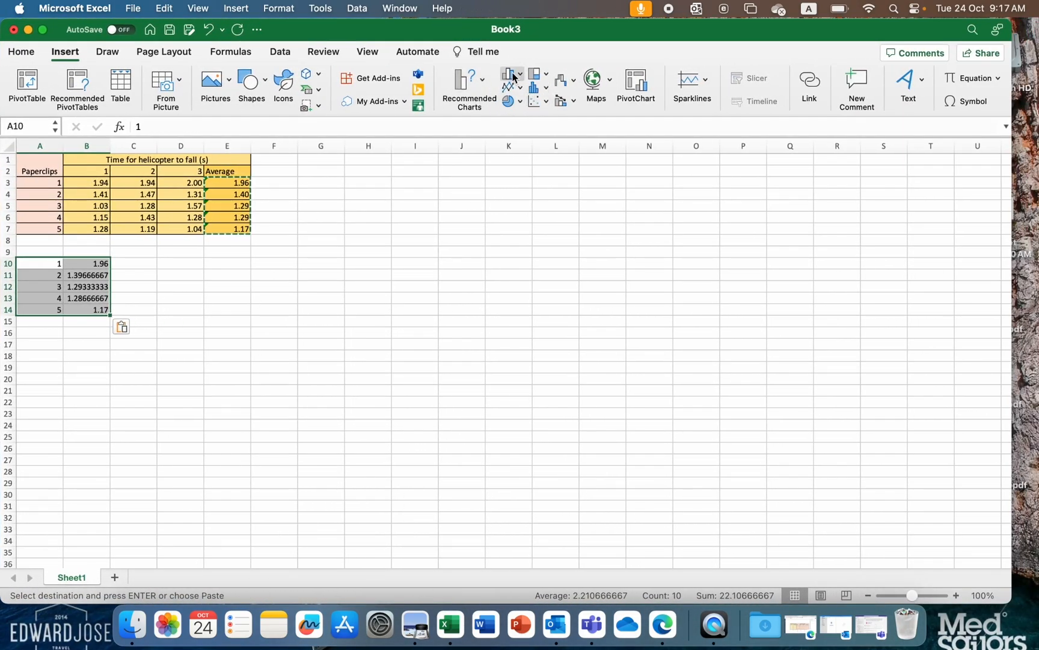
{"action": "left_click", "coordinate": [545, 103]}
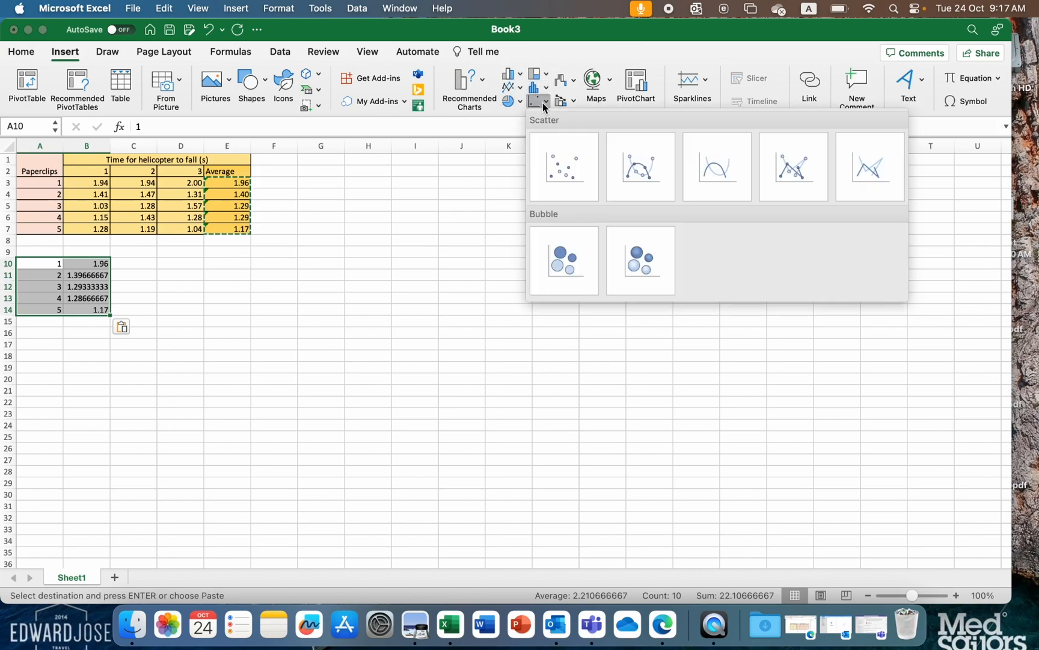
{"action": "left_click", "coordinate": [574, 166]}
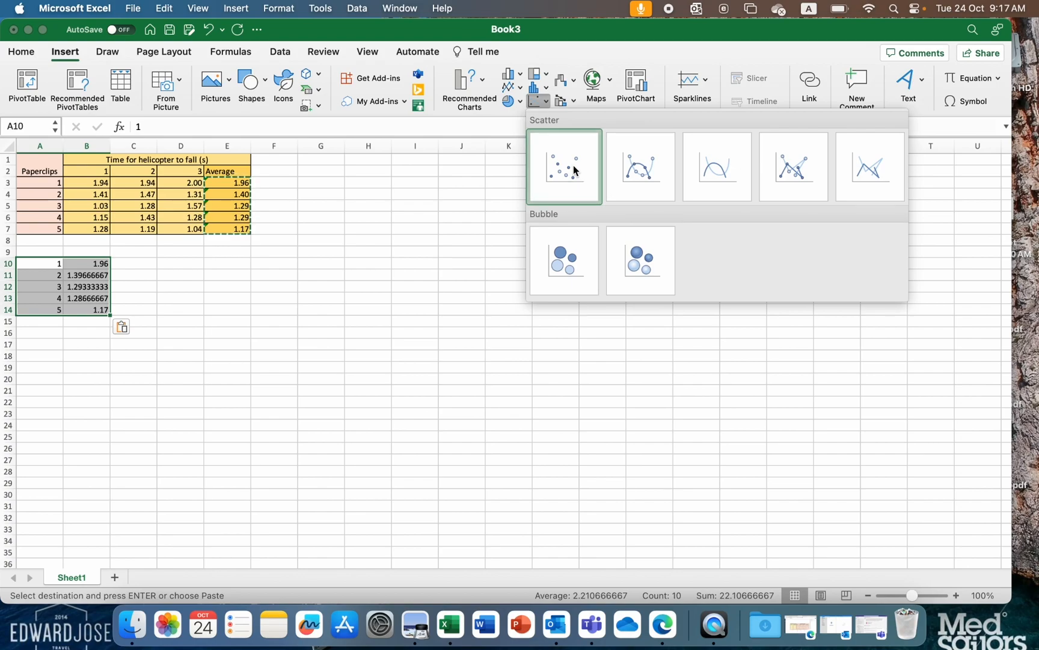
{"action": "left_click_drag", "start_coordinate": [472, 298], "coordinate": [399, 226]}
{"action": "left_click_drag", "start_coordinate": [571, 369], "coordinate": [711, 476]}
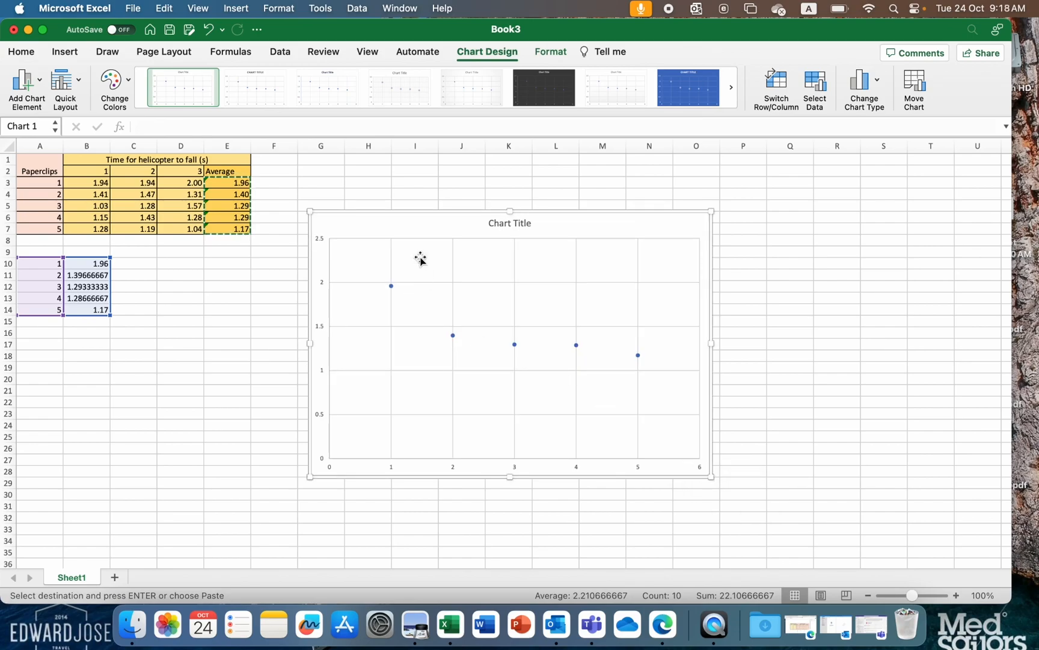
{"action": "left_click", "coordinate": [510, 224]}
{"action": "double_click", "coordinate": [510, 224]}
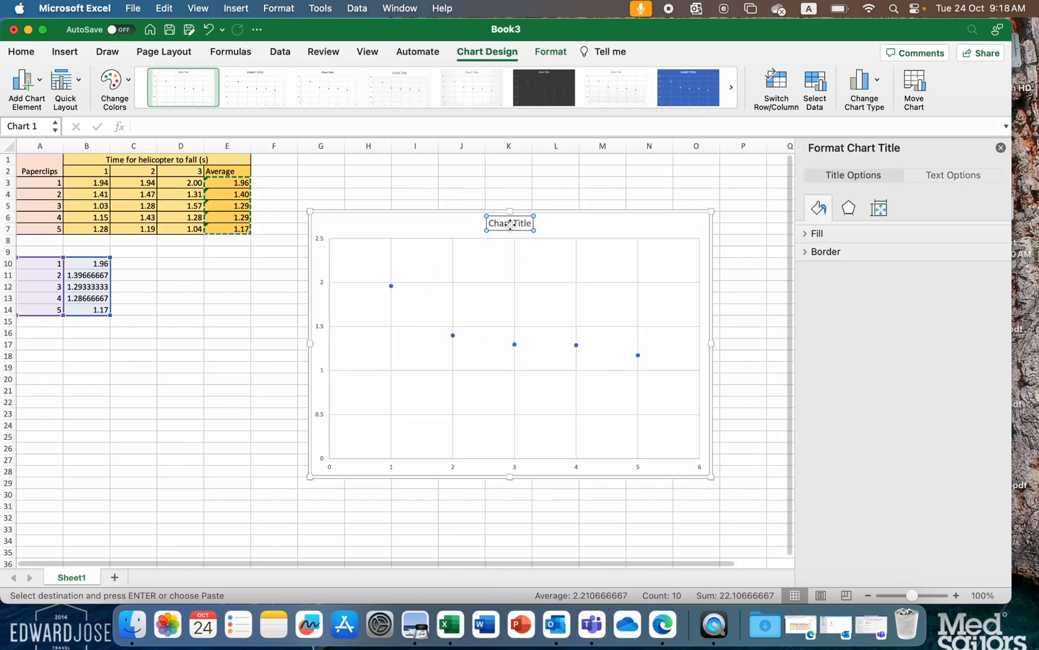
{"action": "left_click", "coordinate": [527, 226]}
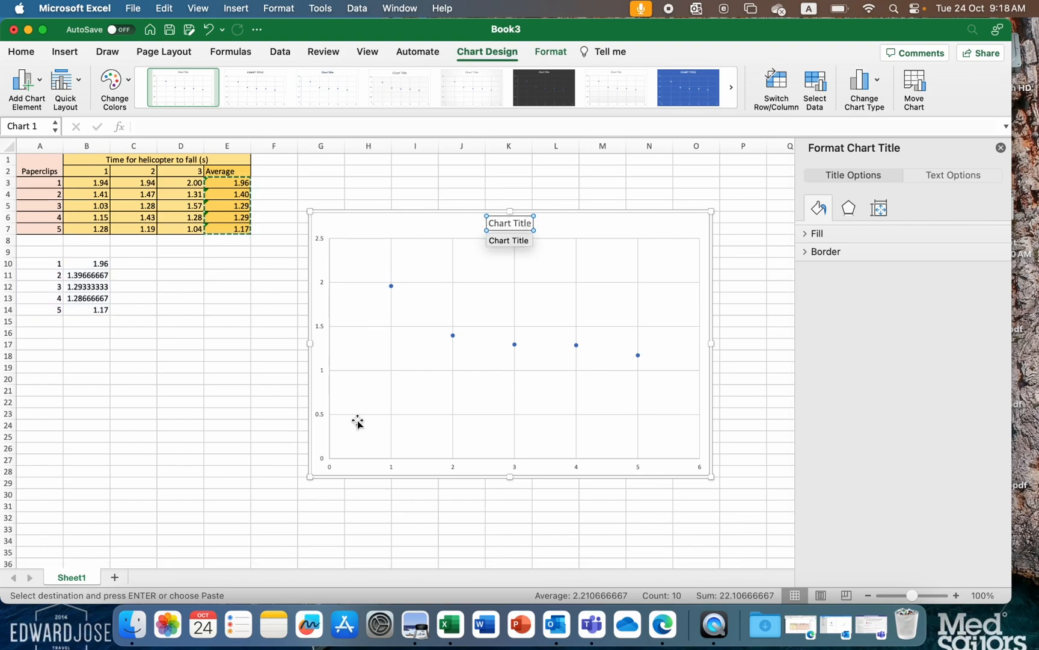
- Add primary horizontal and primary vertical axis titles to the scatter chart
{"action": "left_click", "coordinate": [407, 222]}
{"action": "left_click", "coordinate": [407, 222]}
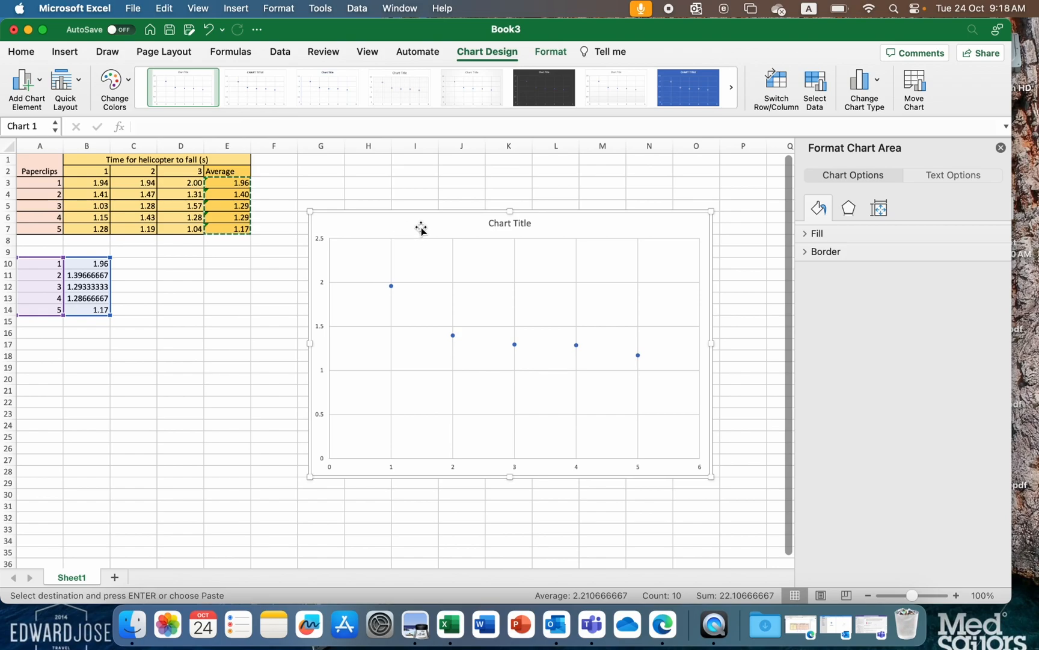
{"action": "left_click", "coordinate": [36, 91]}
{"action": "mouse_move", "coordinate": [58, 123]}
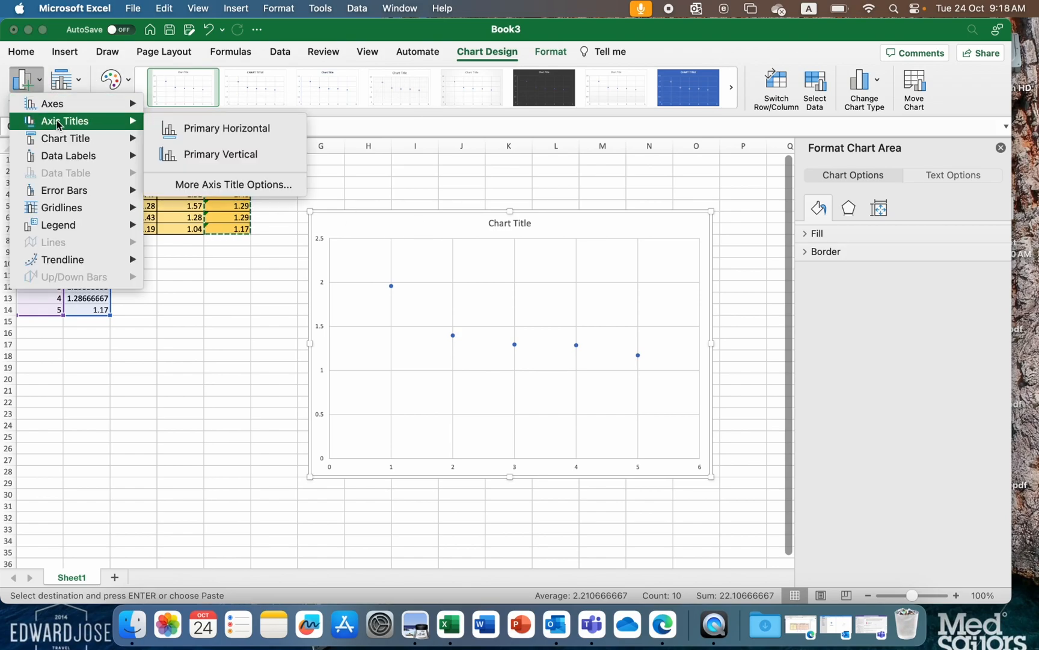
{"action": "left_click", "coordinate": [180, 135]}
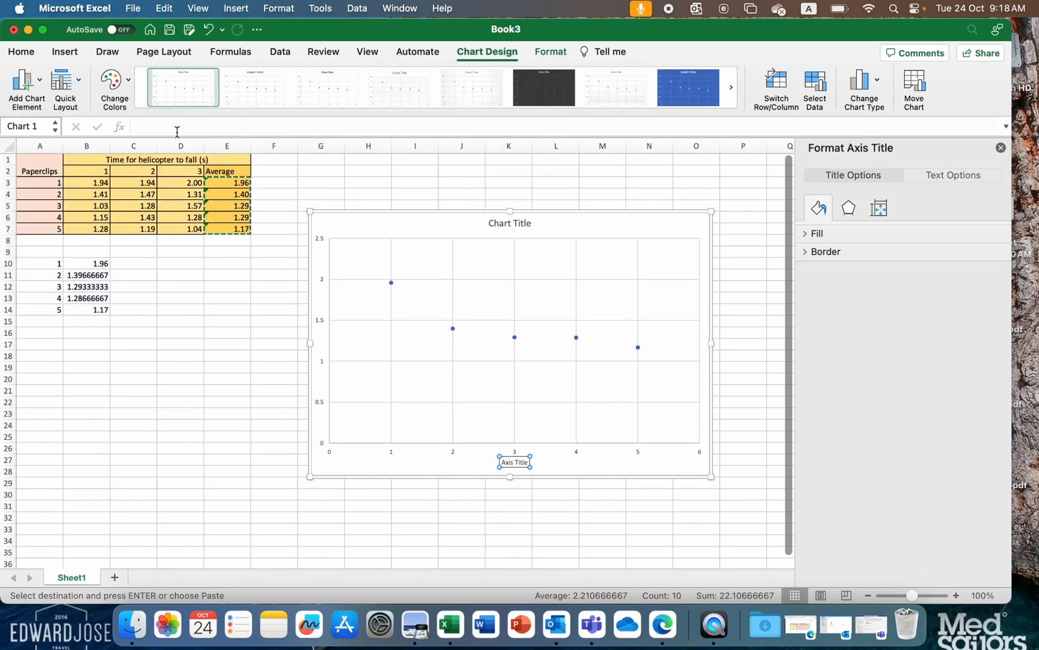
{"action": "left_click", "coordinate": [34, 88]}
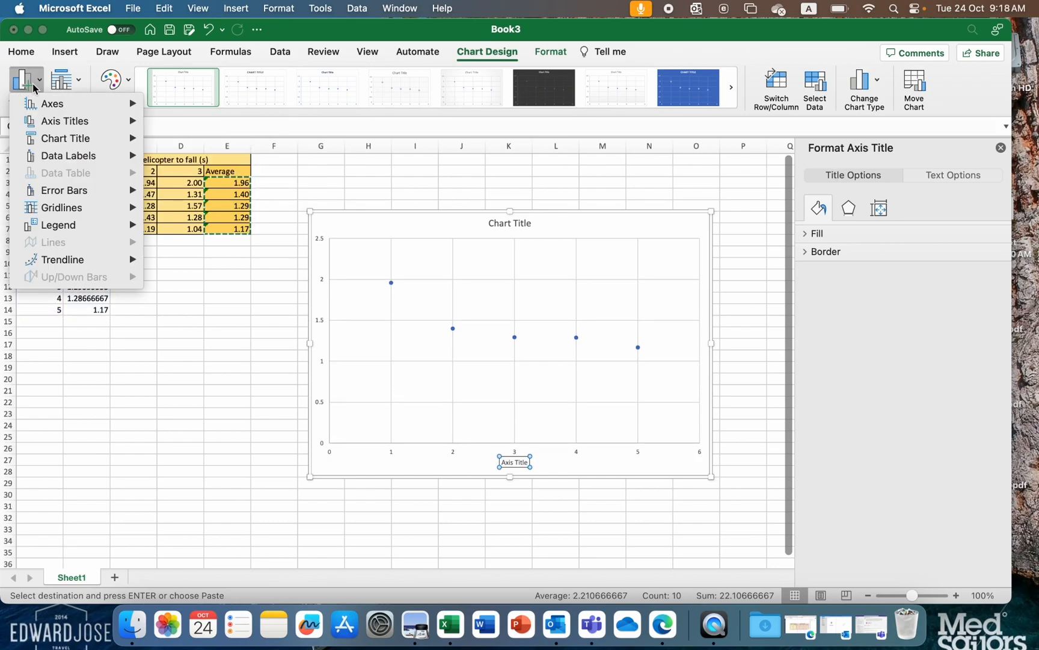
{"action": "mouse_move", "coordinate": [77, 121]}
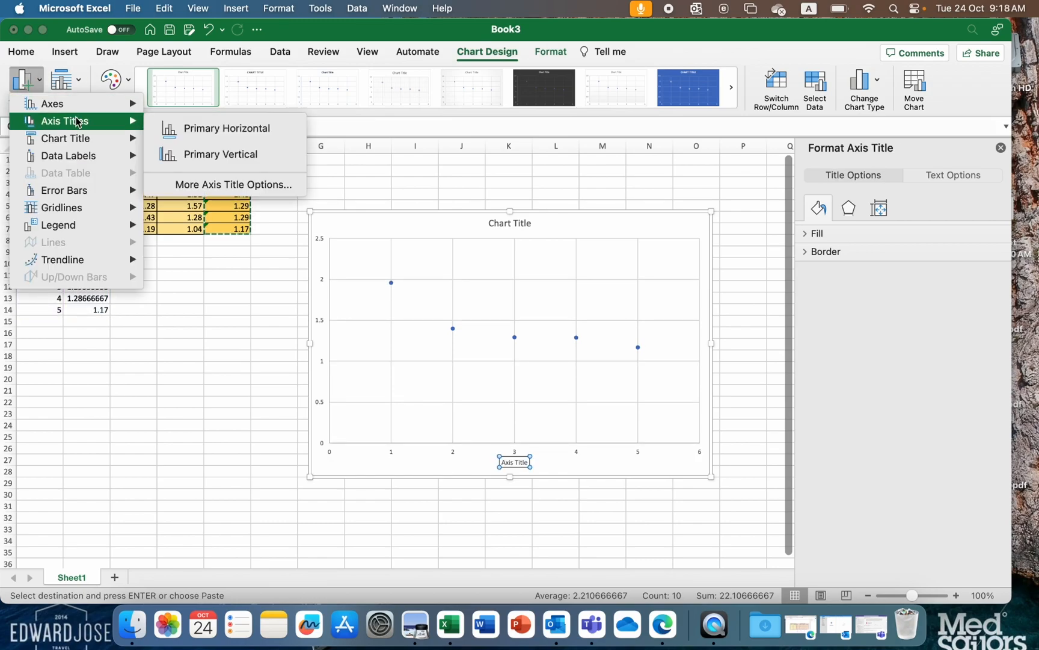
{"action": "left_click", "coordinate": [186, 154]}
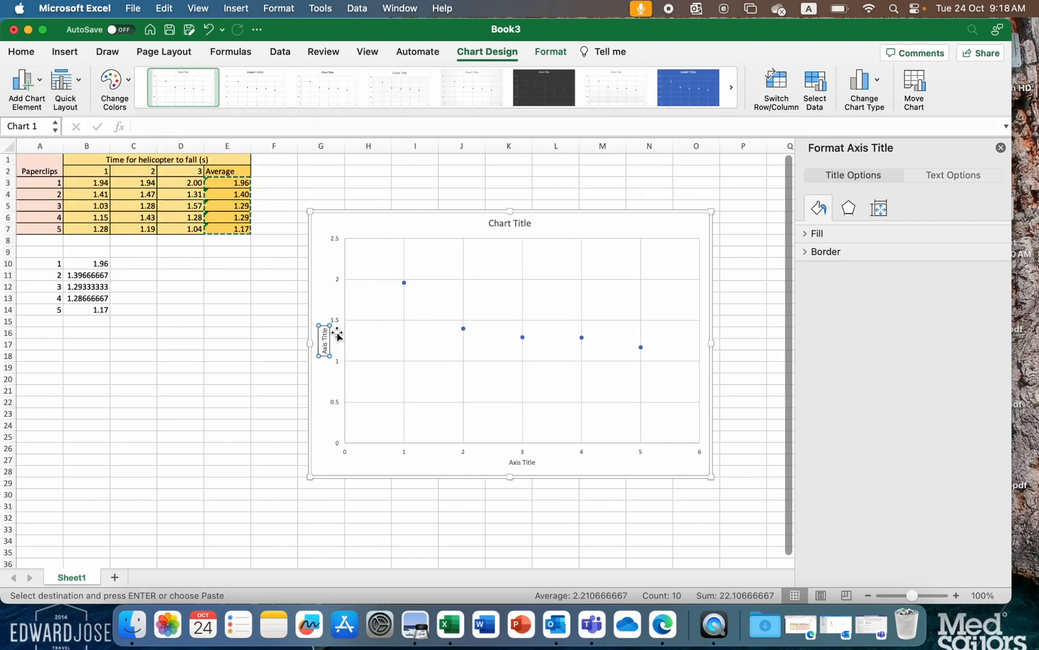
- Replace the horizontal axis title's placeholder text with "Time for helicopter to fall (s)"
{"action": "left_click", "coordinate": [528, 461]}
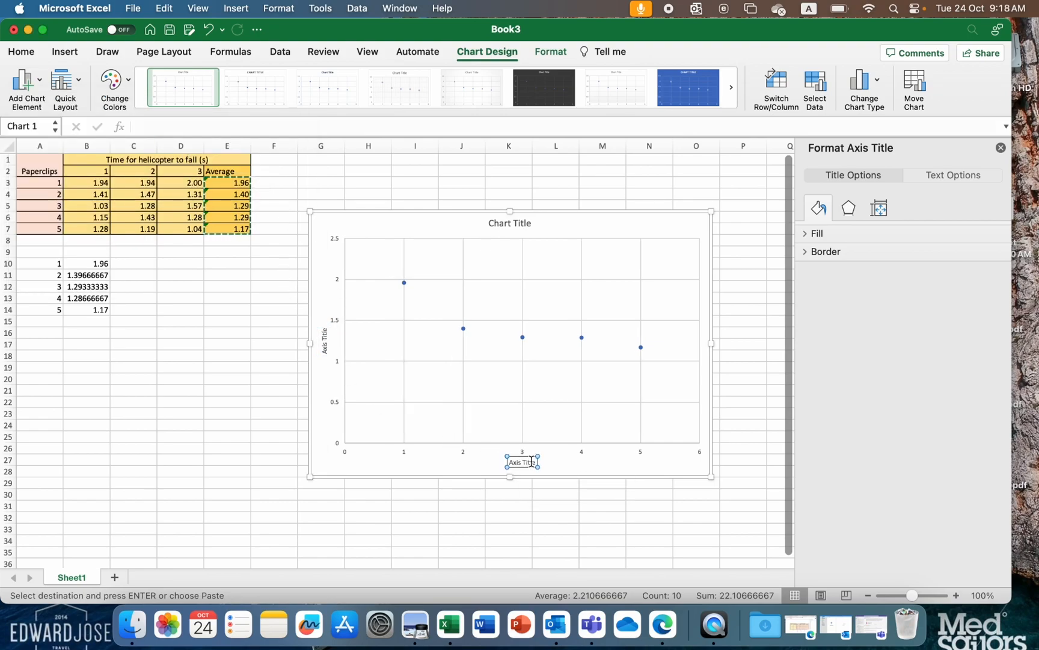
{"action": "key", "text": "BackSpace"}
{"action": "key", "text": "BackSpace"}
{"action": "key", "text": "BackSpace"}
{"action": "key", "text": "BackSpace"}
{"action": "key", "text": "BackSpace"}
{"action": "key", "text": "BackSpace"}
{"action": "key", "text": "BackSpace"}
{"action": "key", "text": "BackSpace"}
{"action": "key", "text": "BackSpace"}
{"action": "key", "text": "BackSpace"}
{"action": "type", "text": "Time"}
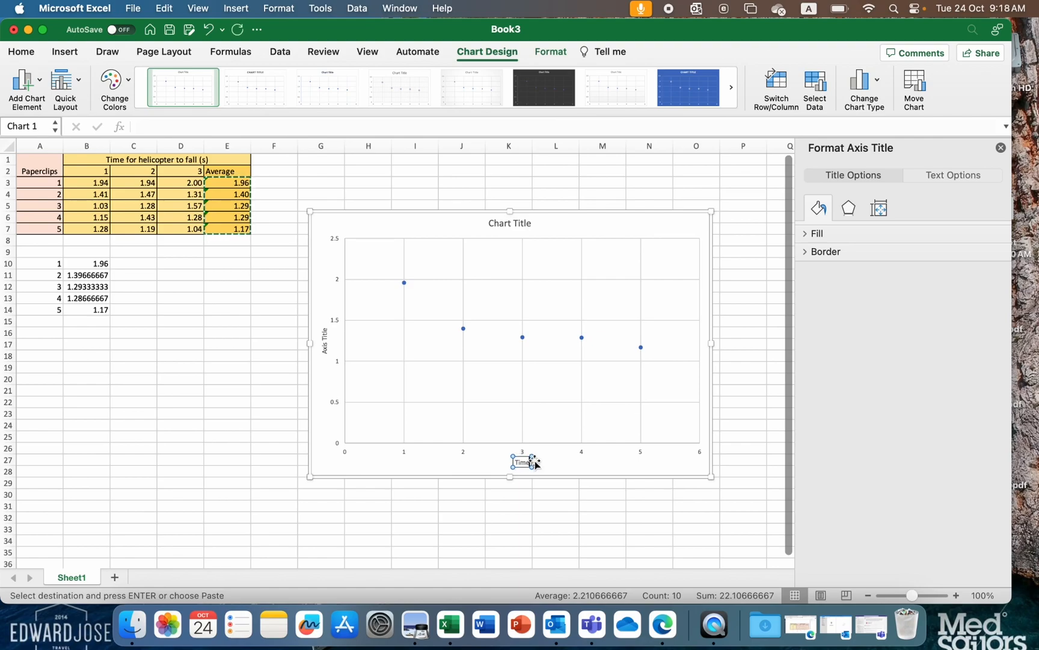
{"action": "type", "text": " for"}
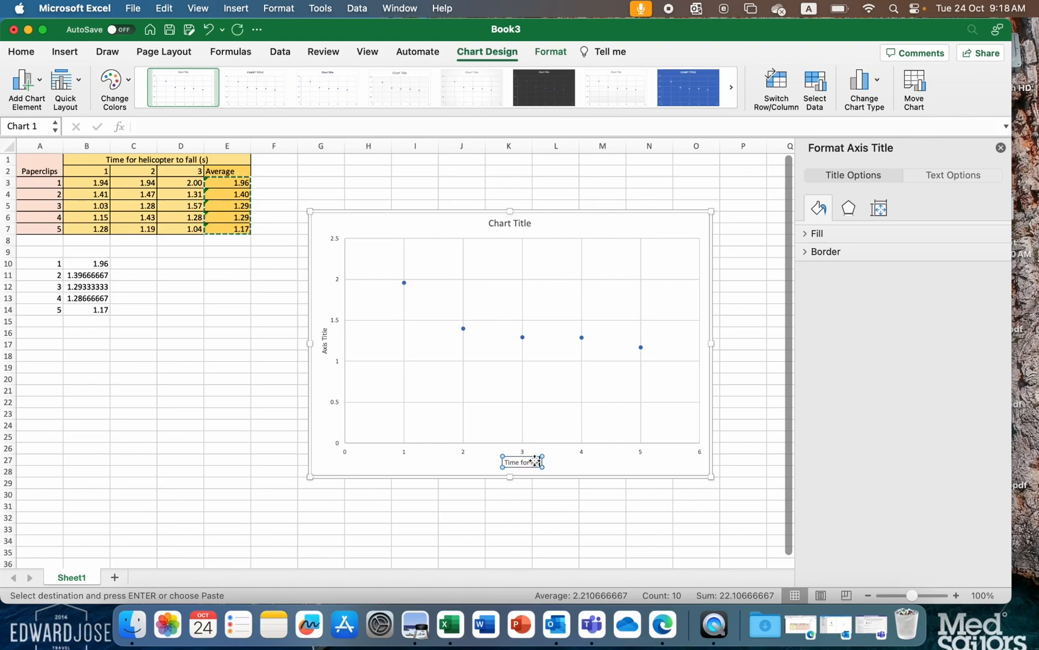
{"action": "type", "text": " helicopter to fall"}
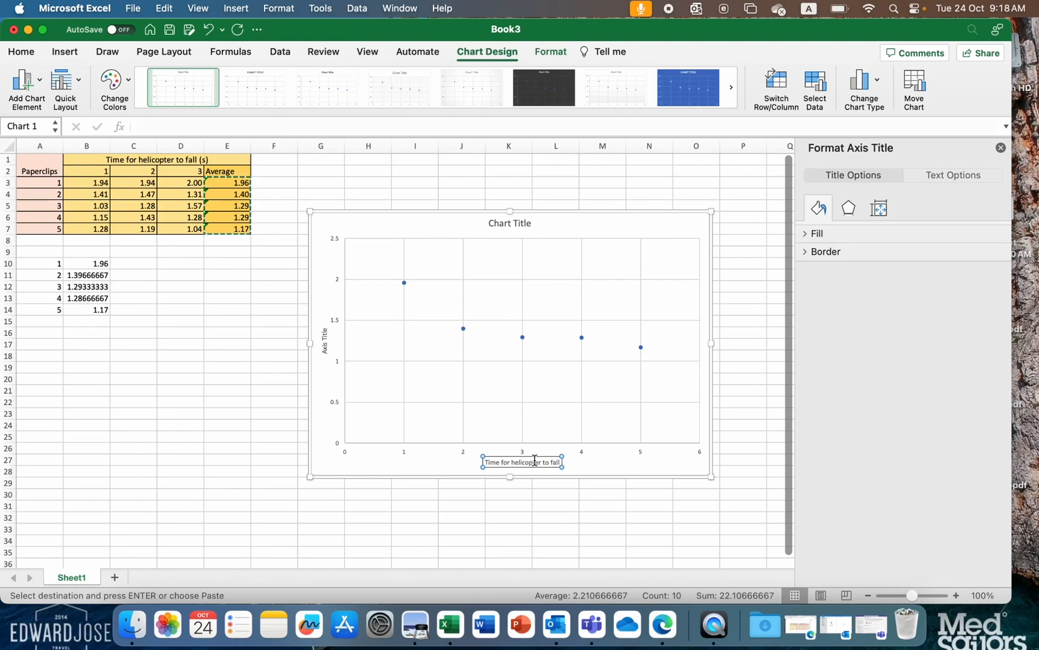
{"action": "type", "text": " (s)"}
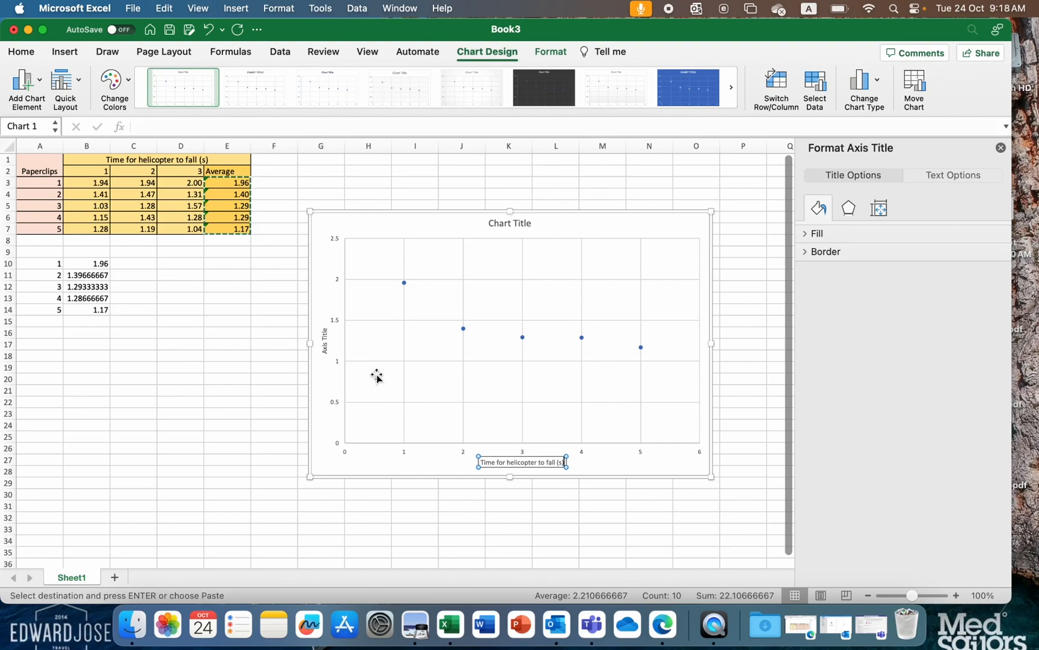
- Replace the vertical axis title's placeholder text with "Paperclisp"
{"action": "left_click", "coordinate": [323, 336]}
{"action": "key", "text": "BackSpace"}
{"action": "type", "text": "Paperclips"}
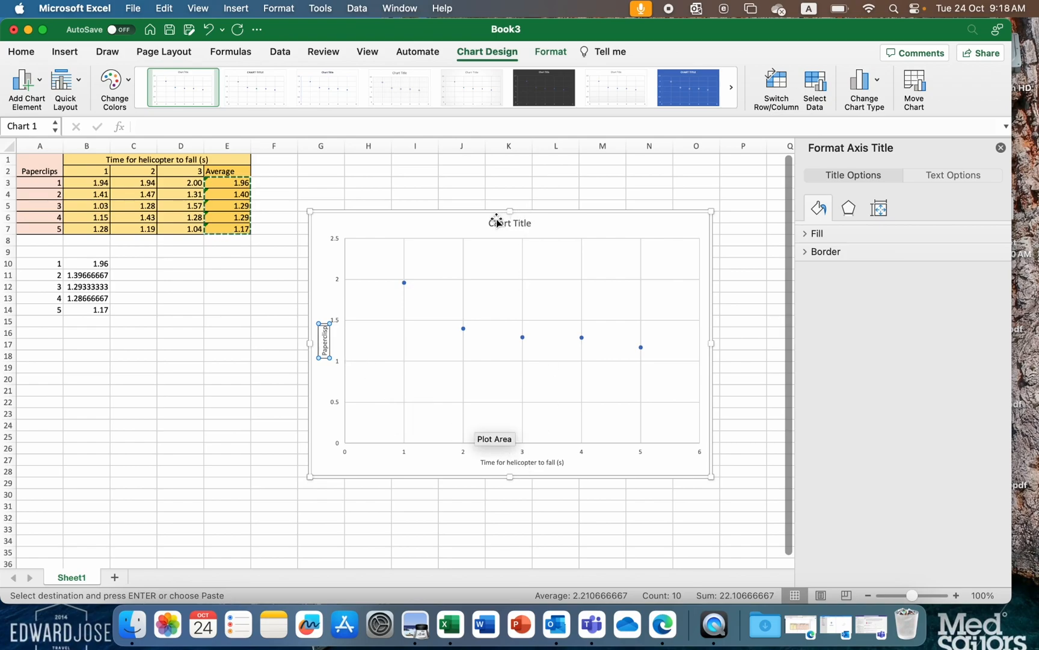
- Add a linear trendline to the scatter chart's data points
{"action": "left_click", "coordinate": [627, 460]}
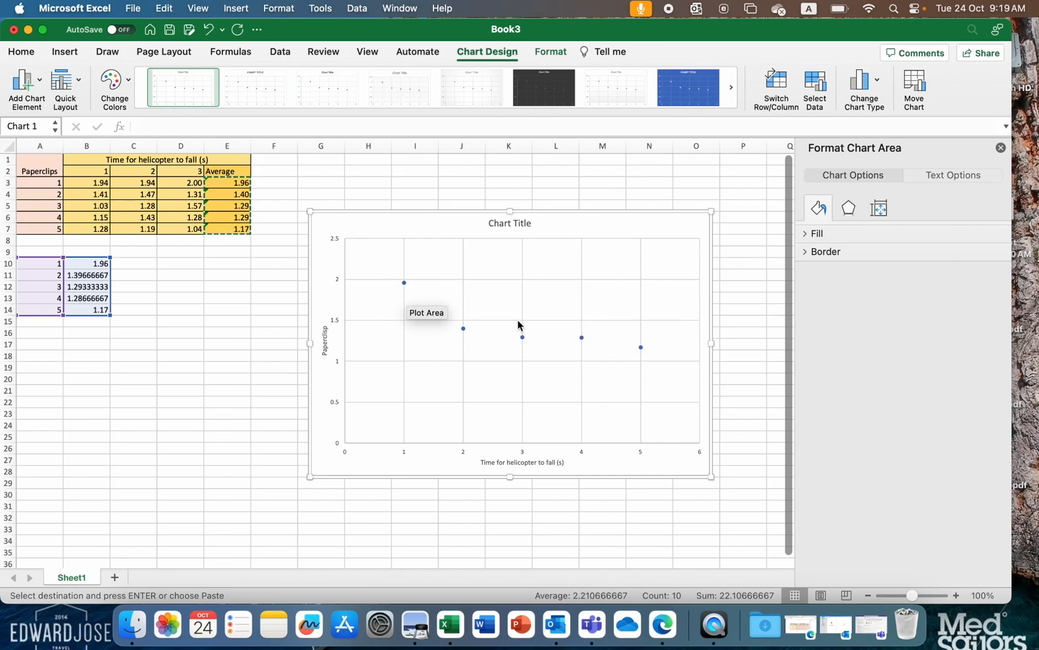
{"action": "left_click", "coordinate": [36, 88]}
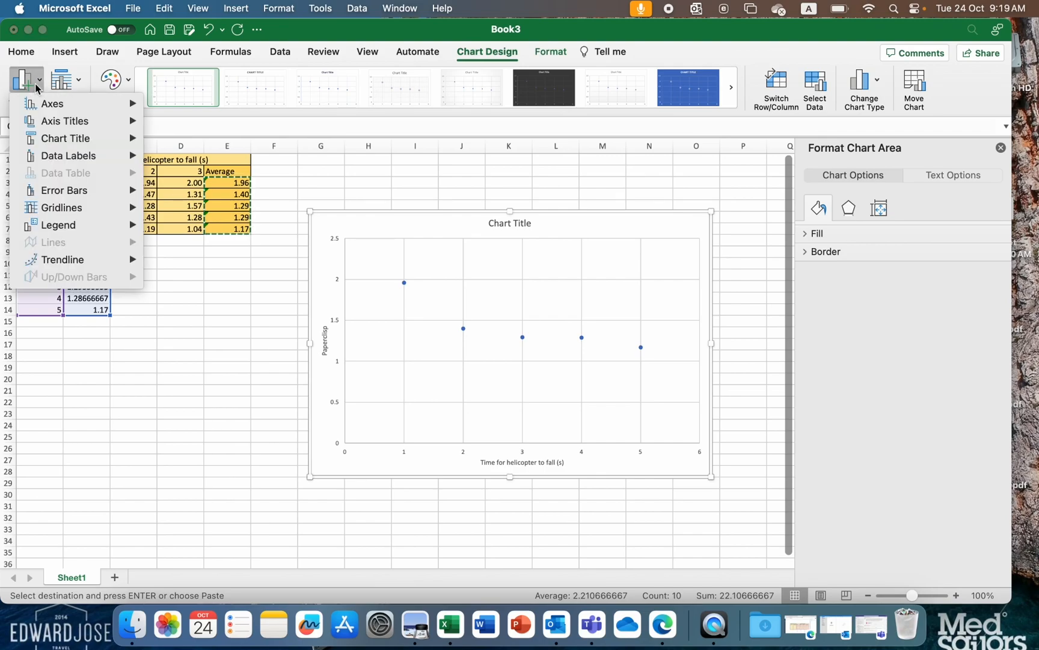
{"action": "mouse_move", "coordinate": [95, 265]}
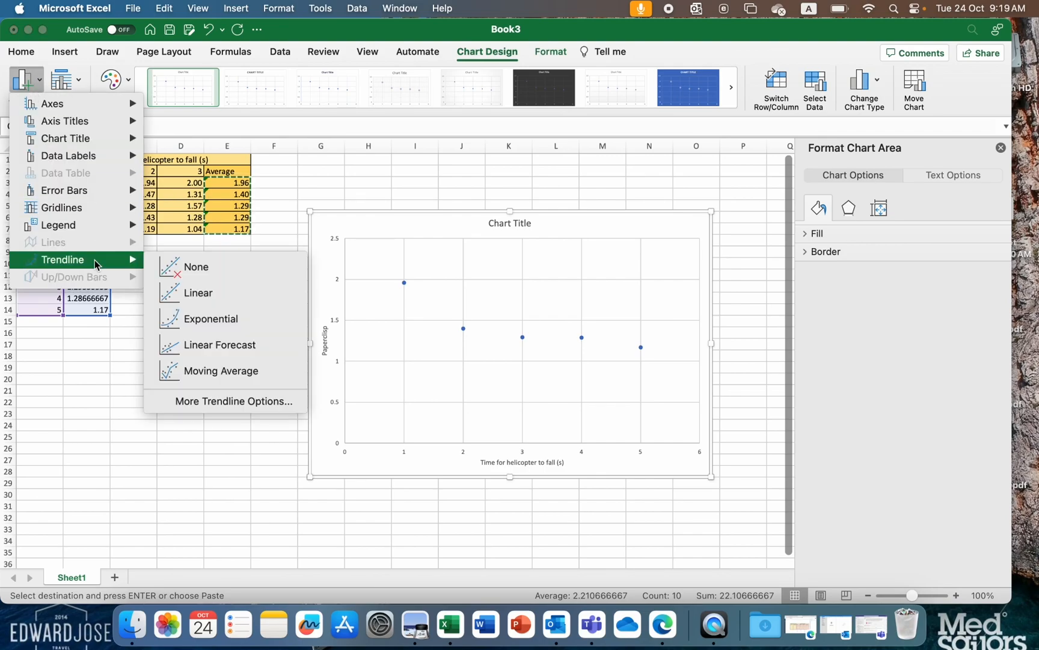
{"action": "left_click", "coordinate": [202, 296]}
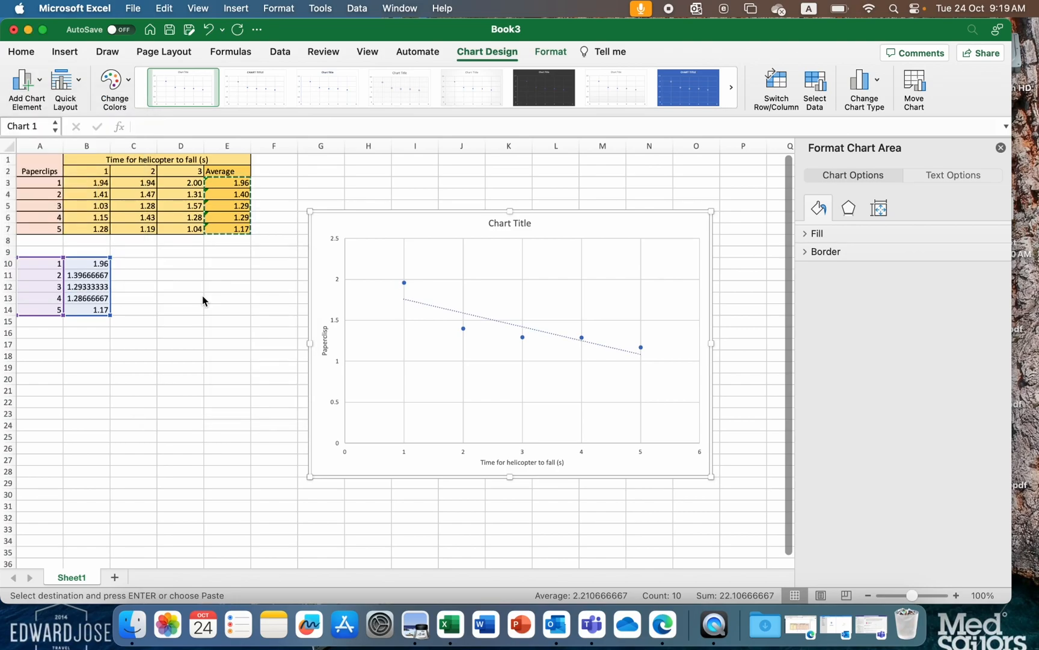
- Extend the linear trendline by setting its forecast to 1.0 period forward and 1.0 period backward
{"action": "left_click", "coordinate": [436, 306]}
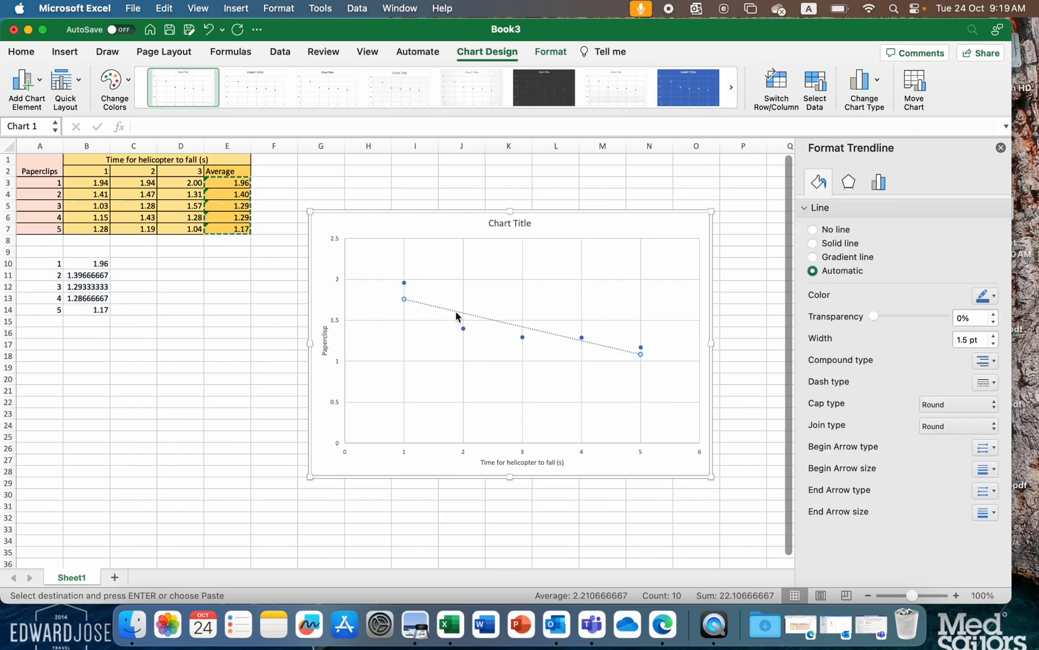
{"action": "left_click", "coordinate": [880, 183]}
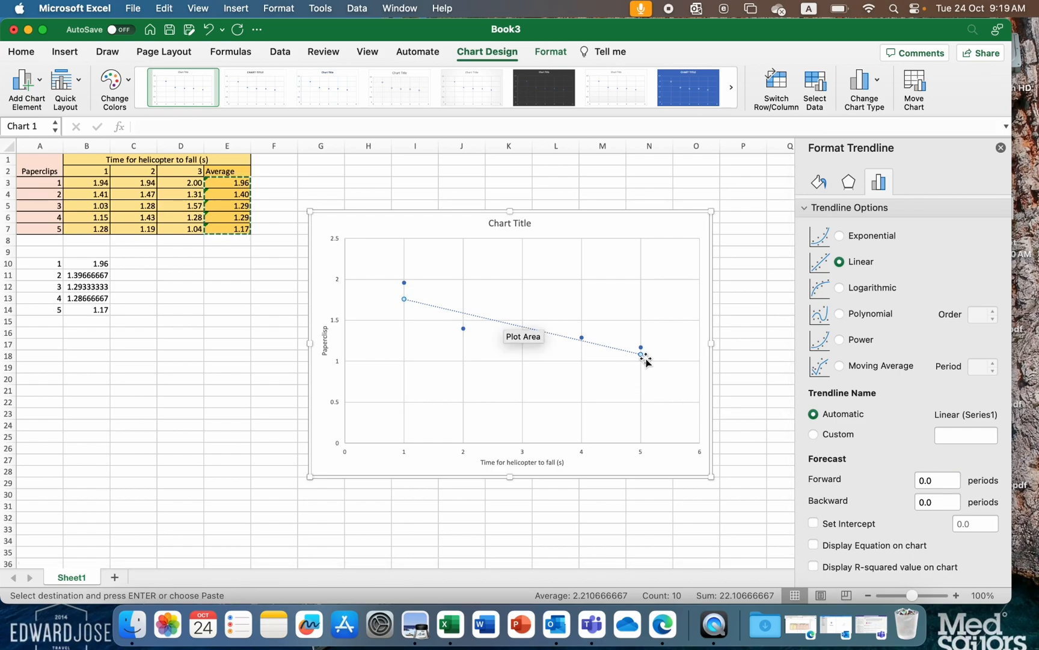
{"action": "left_click", "coordinate": [927, 480]}
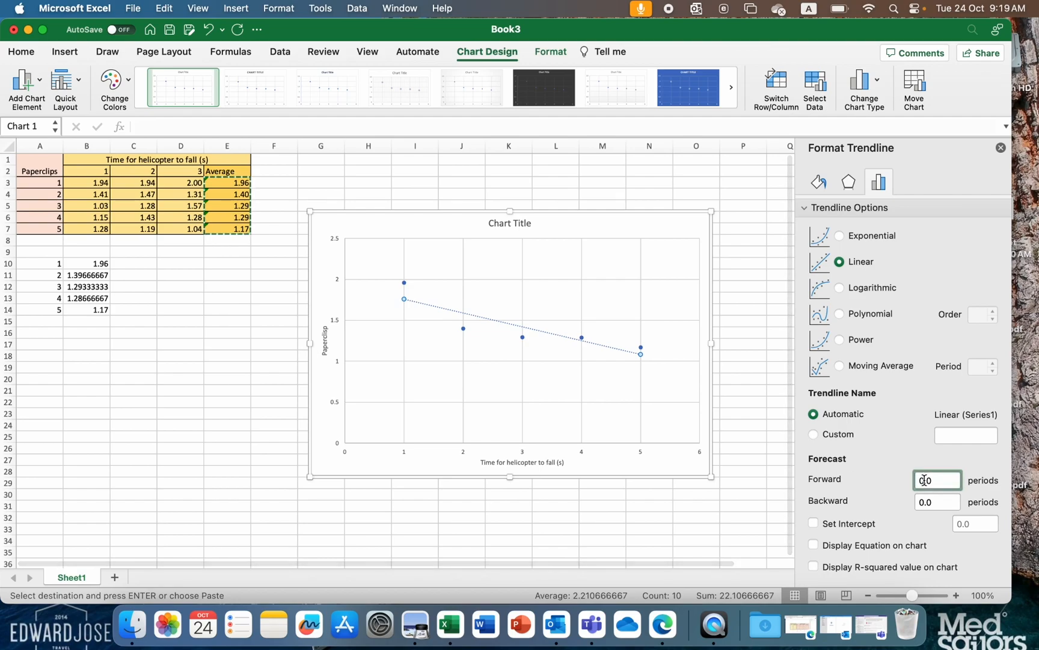
{"action": "key", "text": "BackSpace"}
{"action": "type", "text": "1"}
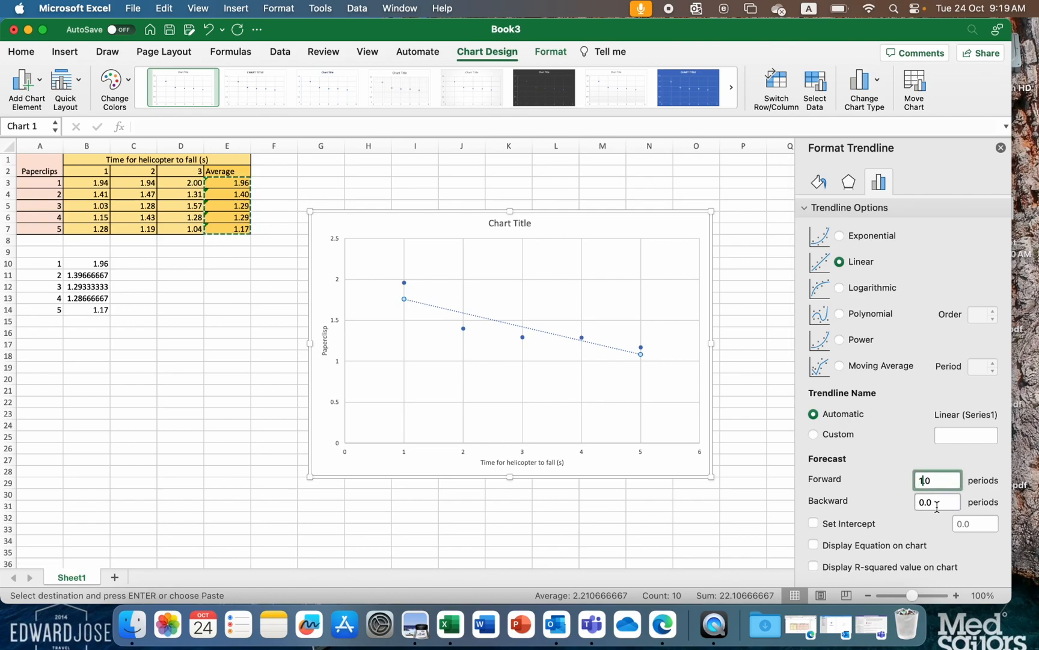
{"action": "left_click", "coordinate": [940, 499]}
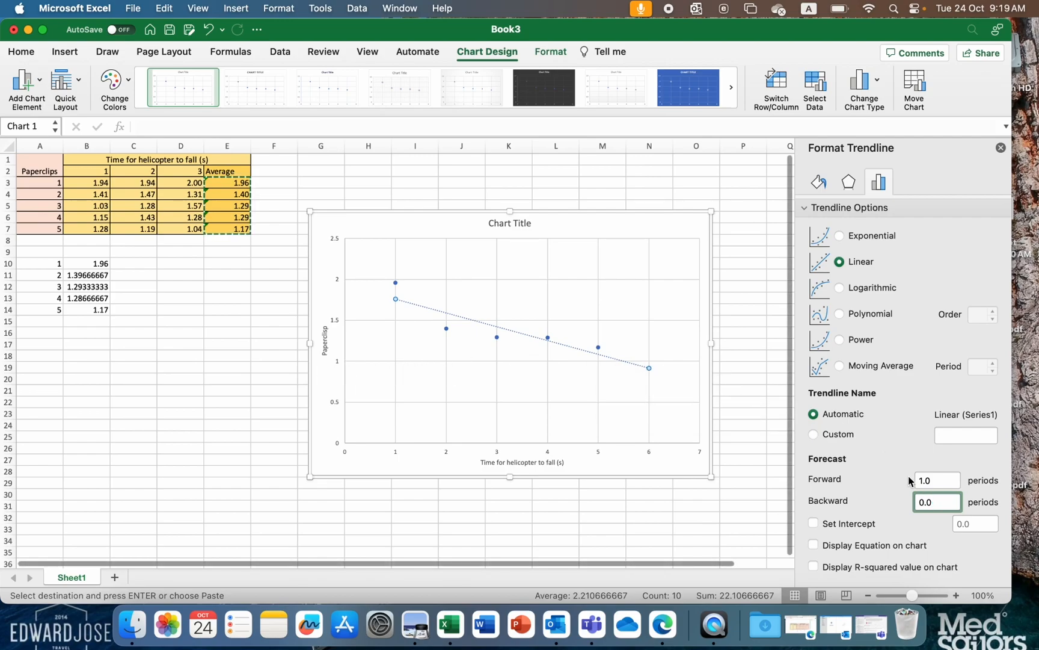
{"action": "key", "text": "BackSpace"}
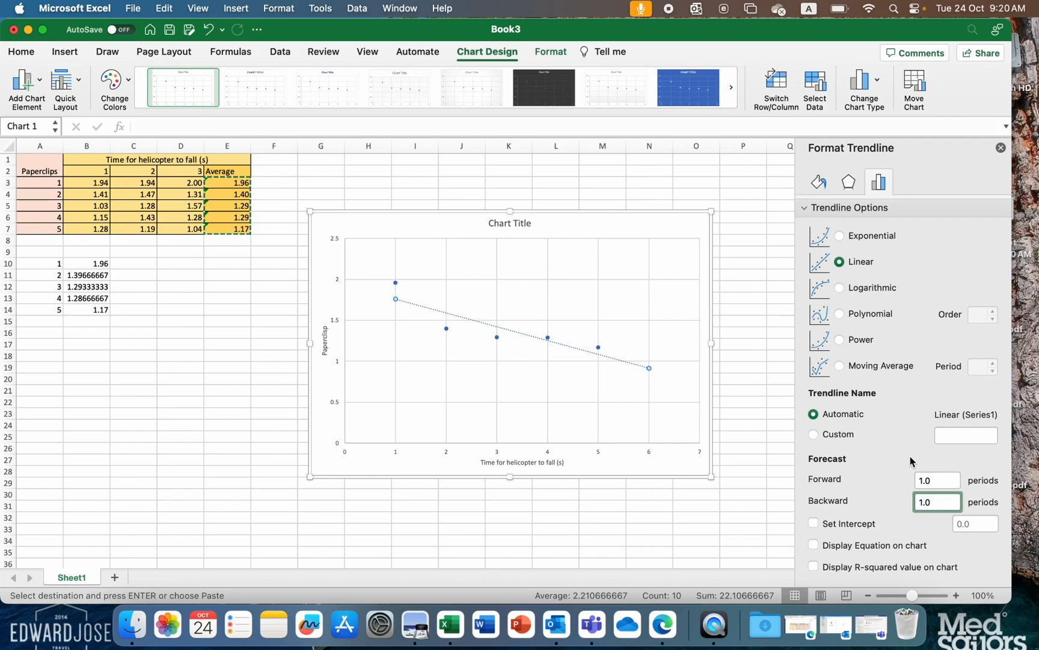
{"action": "left_click", "coordinate": [953, 479]}
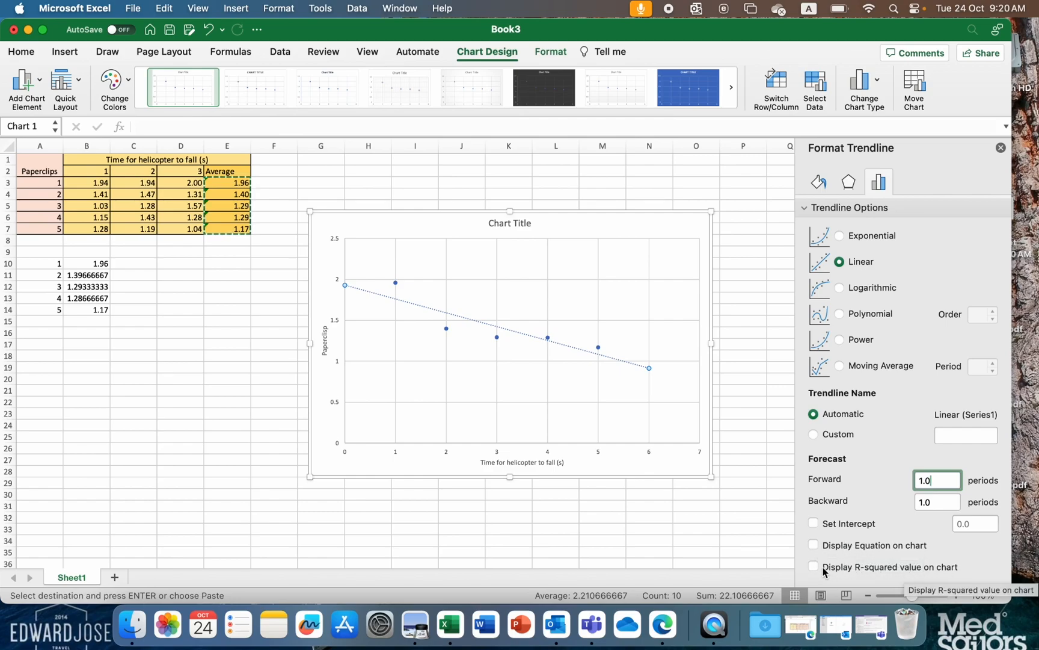
- Display the trendline's R-squared value on the chart and move its label above the plot area, beside the chart title
{"action": "left_click", "coordinate": [816, 567]}
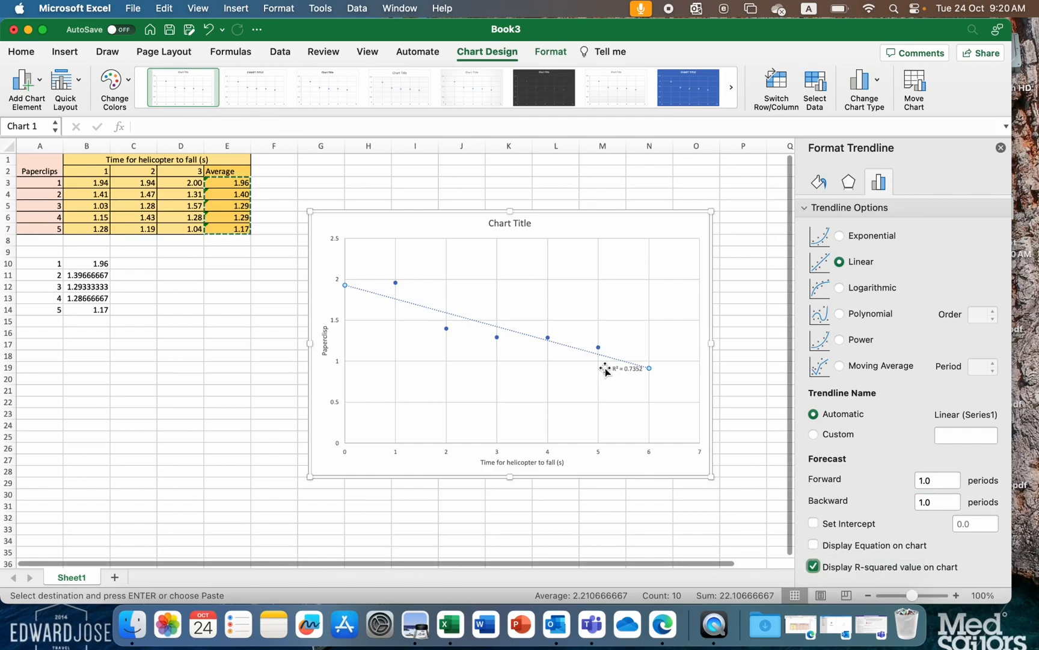
{"action": "left_click_drag", "start_coordinate": [628, 370], "coordinate": [623, 228]}
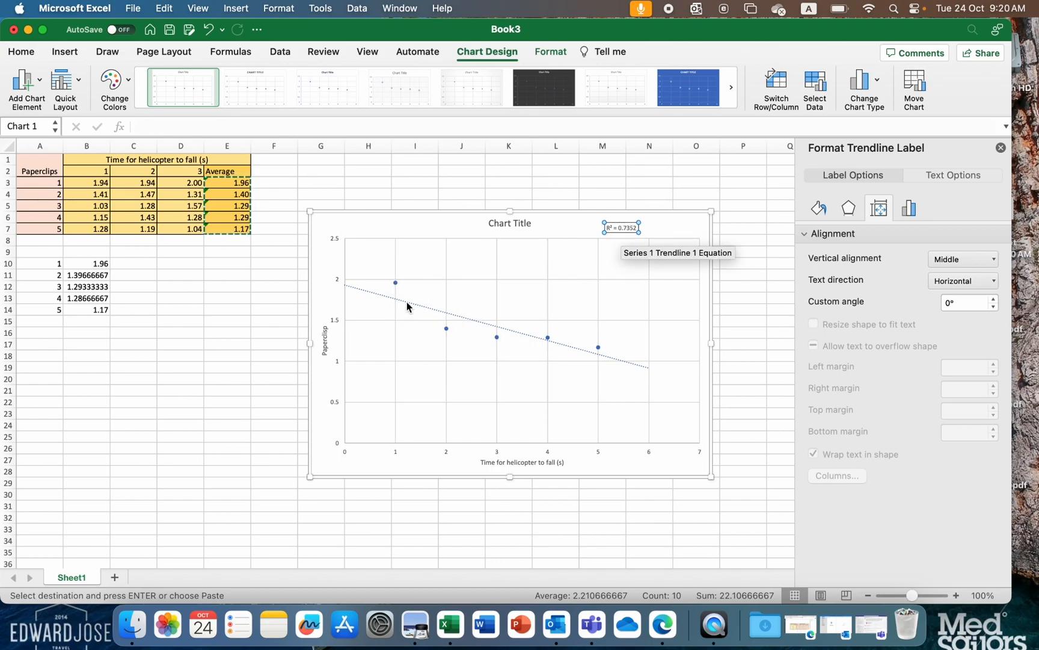
{"action": "left_click", "coordinate": [529, 320]}
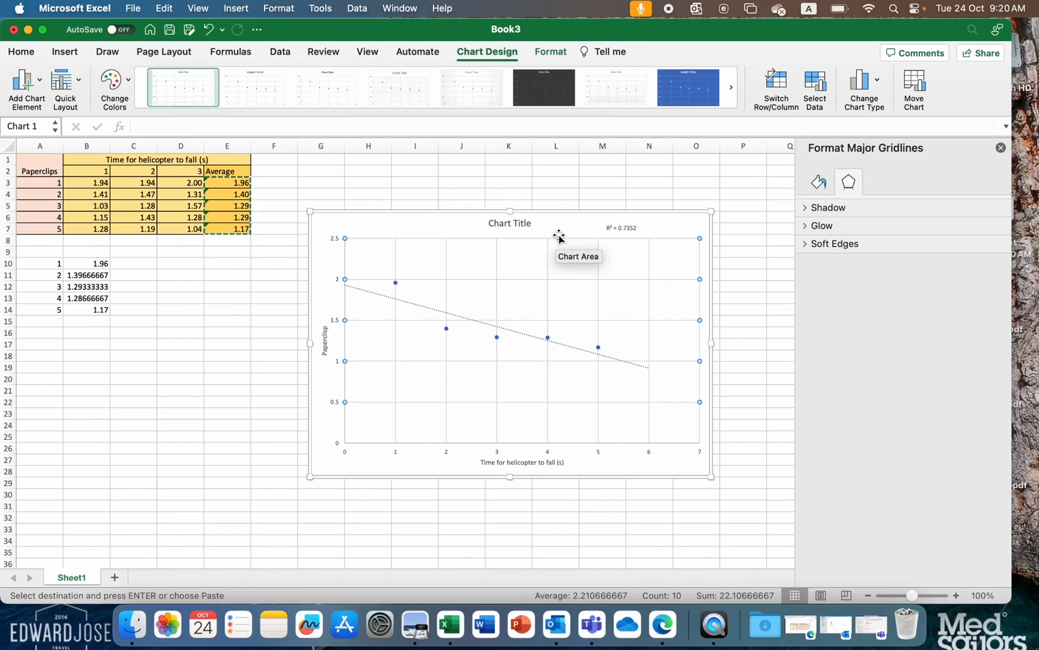
{"action": "left_click", "coordinate": [619, 228]}
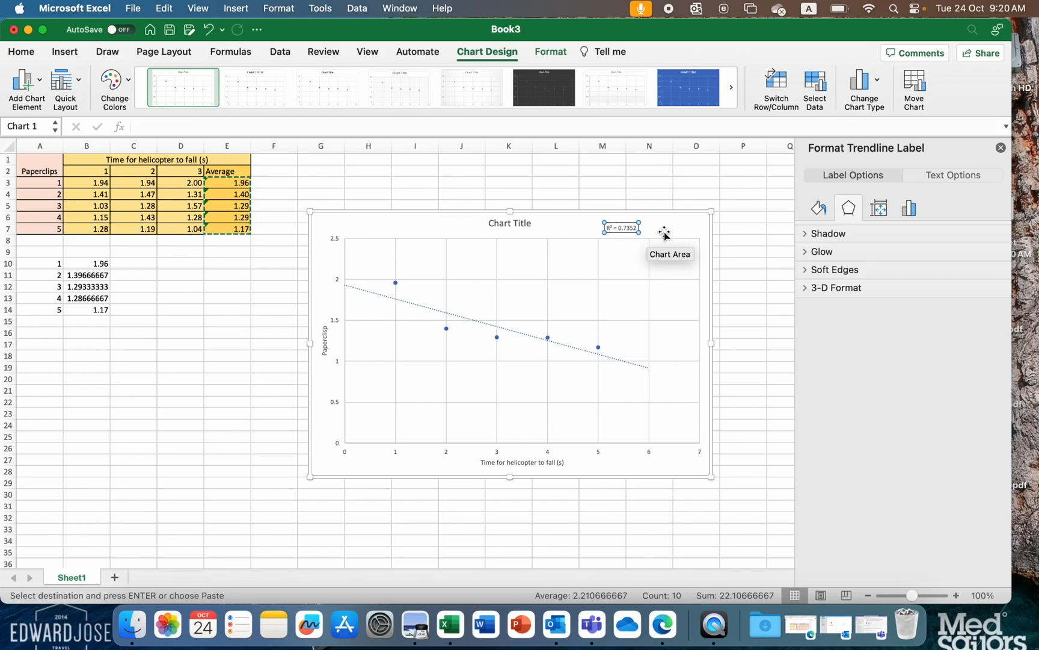
- Give the whole chart area a shadow in the lightest blue theme tint
{"action": "left_click", "coordinate": [671, 229]}
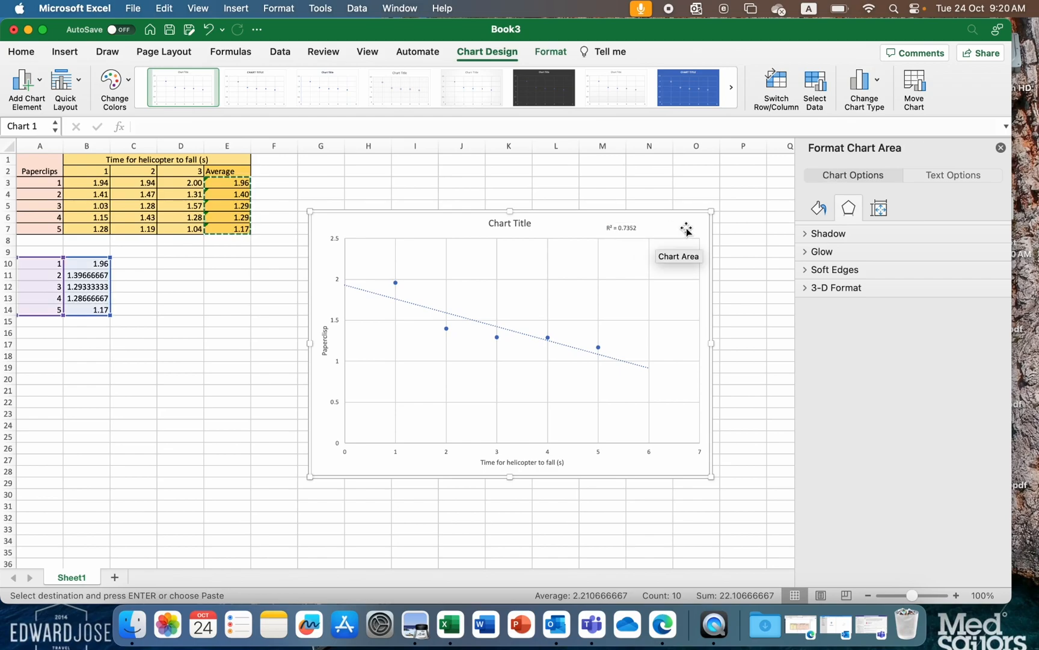
{"action": "left_click", "coordinate": [813, 234]}
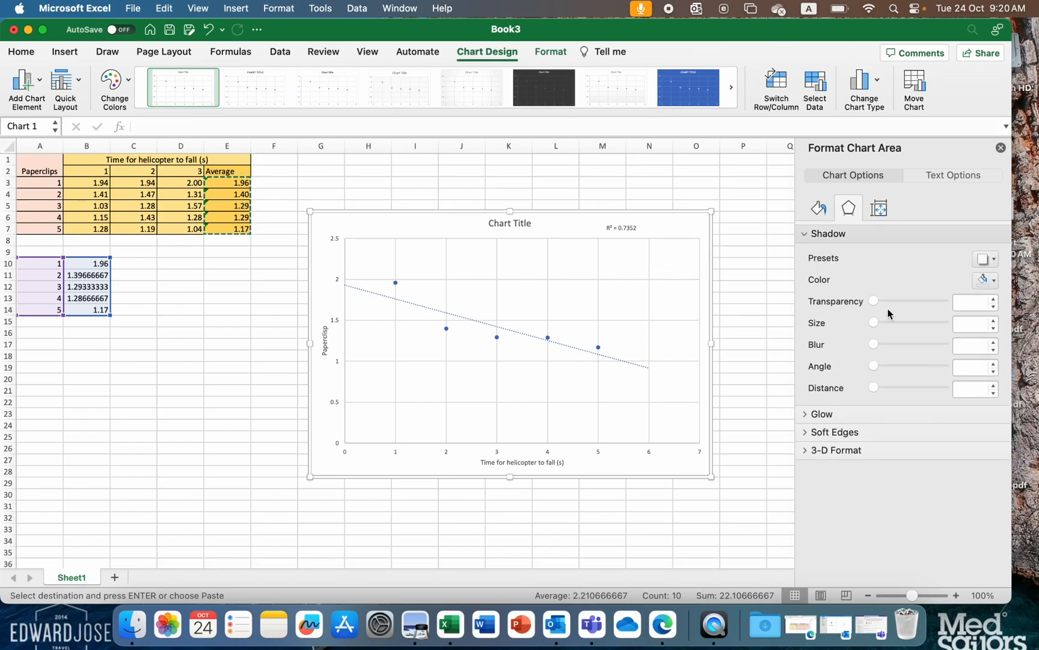
{"action": "left_click", "coordinate": [991, 283]}
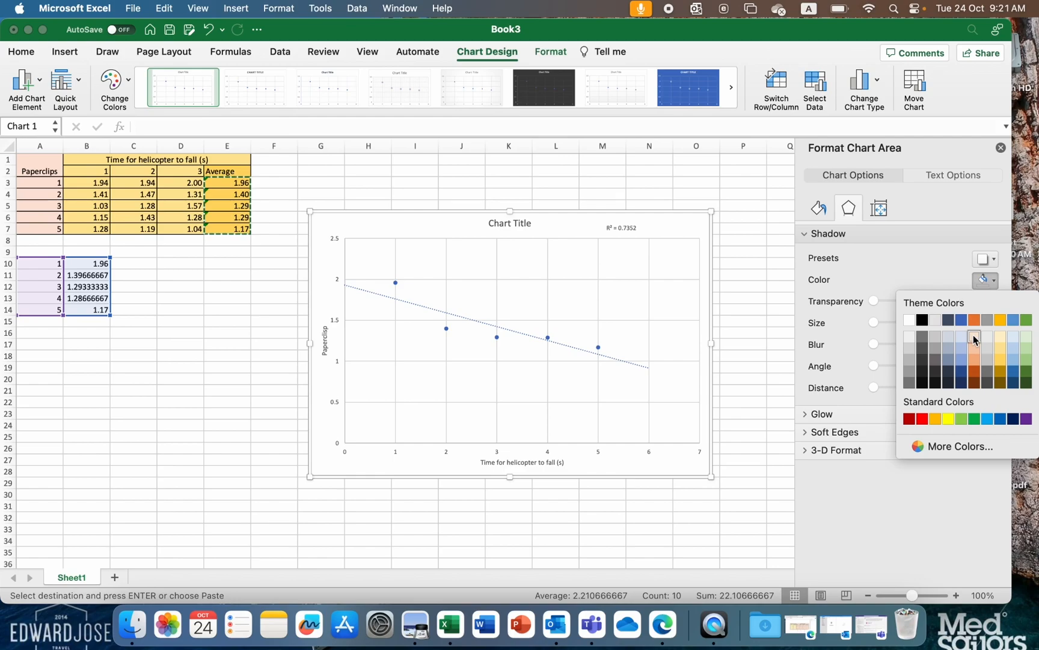
{"action": "left_click", "coordinate": [961, 340]}
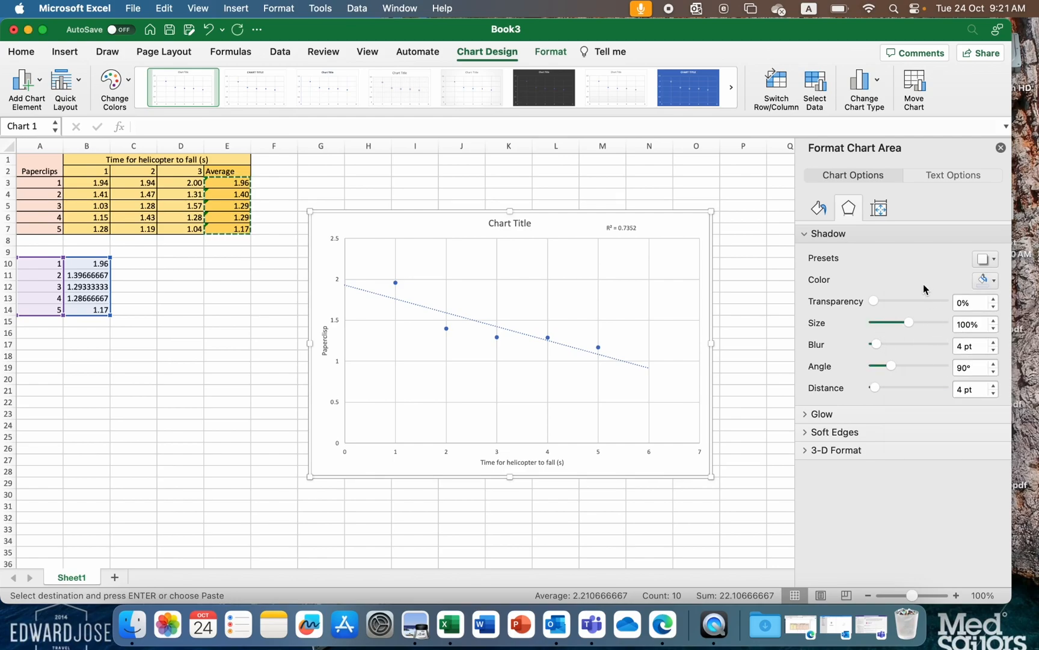
- Format the chart area's border as a solid line in the lightest blue theme tint
{"action": "left_click", "coordinate": [819, 208]}
{"action": "left_click", "coordinate": [833, 289]}
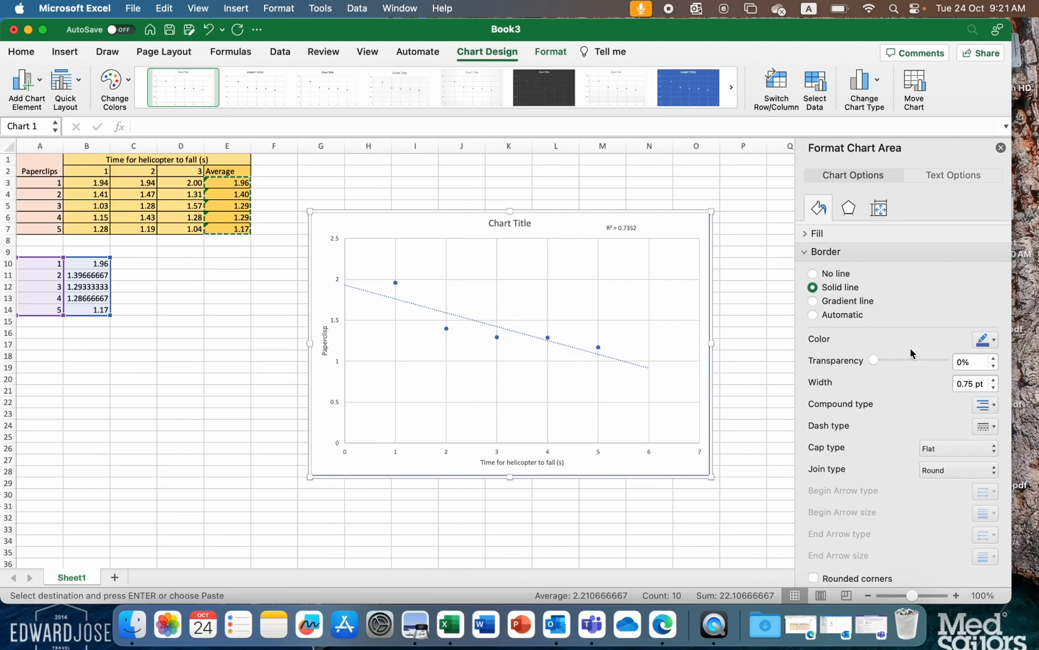
{"action": "left_click", "coordinate": [985, 340]}
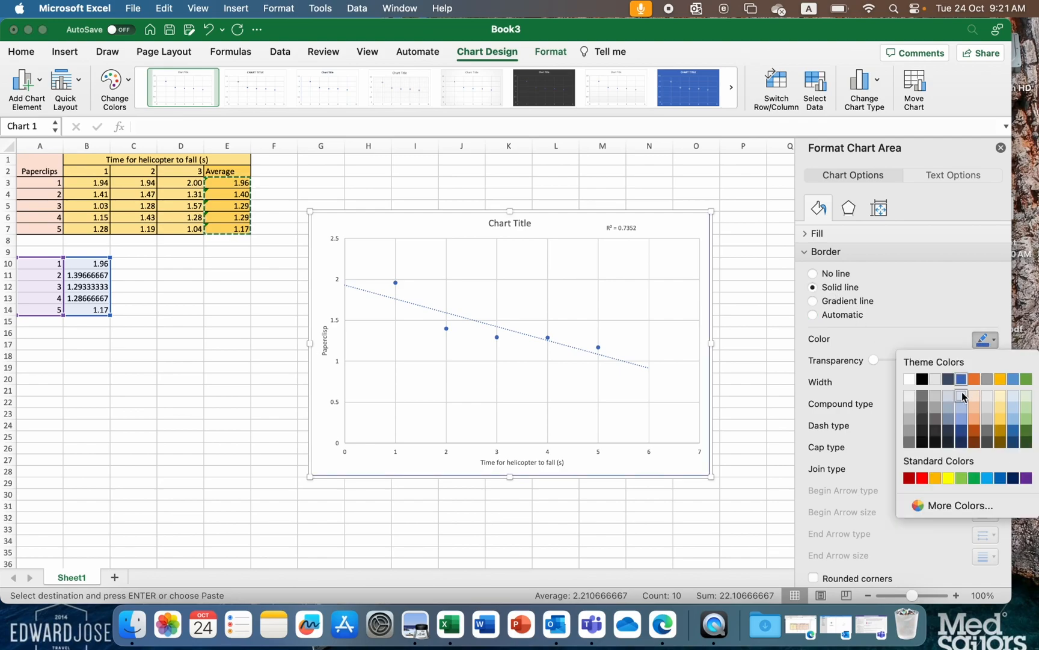
{"action": "left_click", "coordinate": [962, 396]}
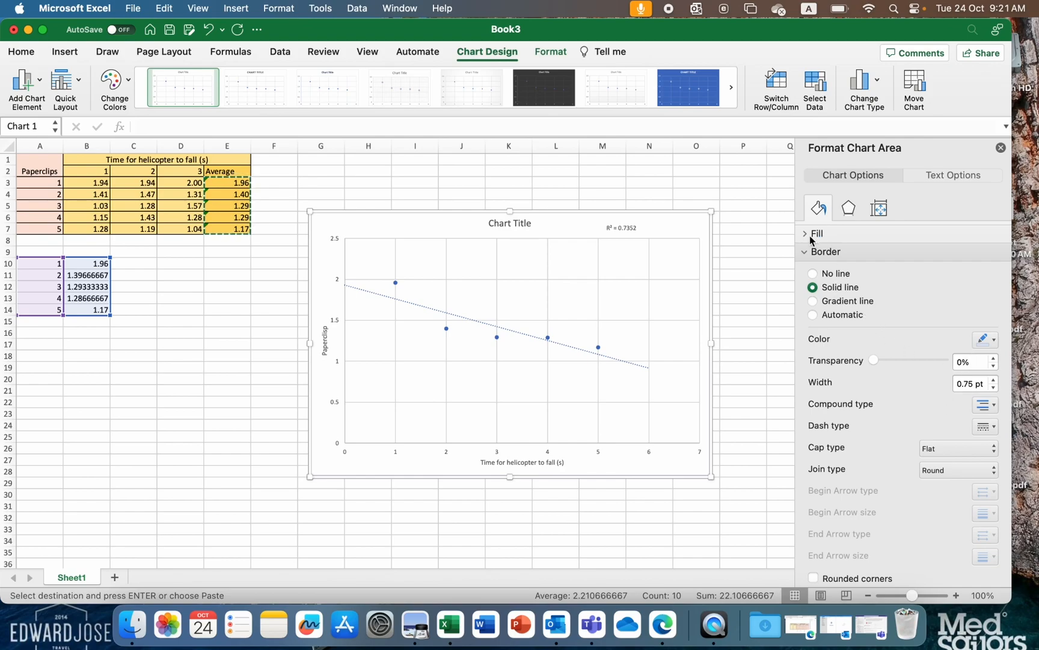
- Apply a solid fill to the chart area in the lightest blue theme tint
{"action": "left_click", "coordinate": [804, 235]}
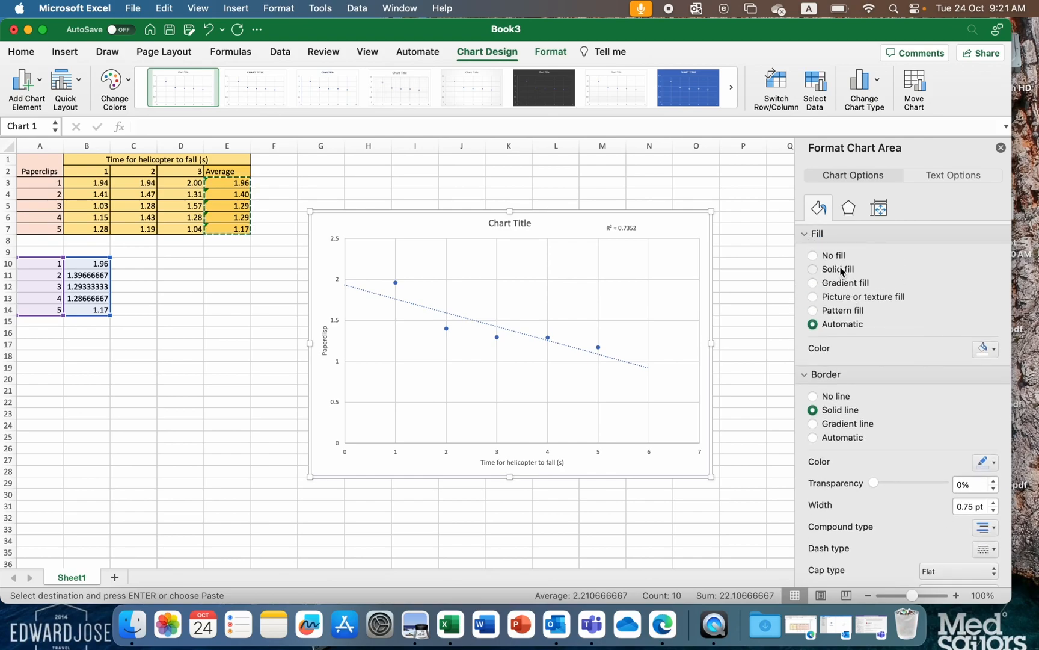
{"action": "left_click", "coordinate": [839, 269]}
{"action": "left_click", "coordinate": [986, 349]}
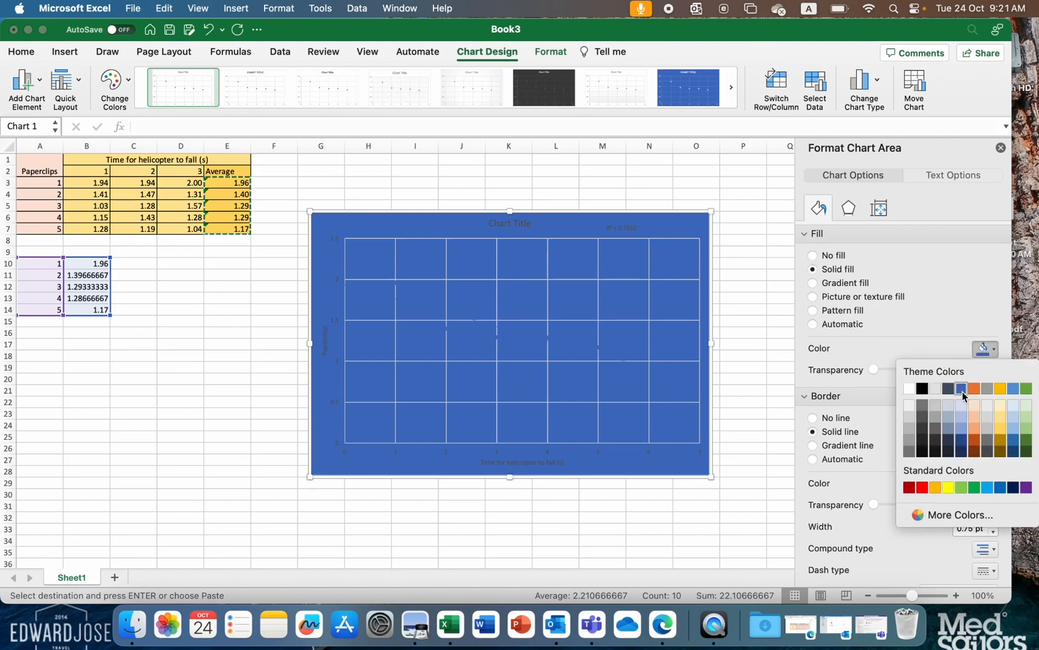
{"action": "left_click", "coordinate": [962, 412]}
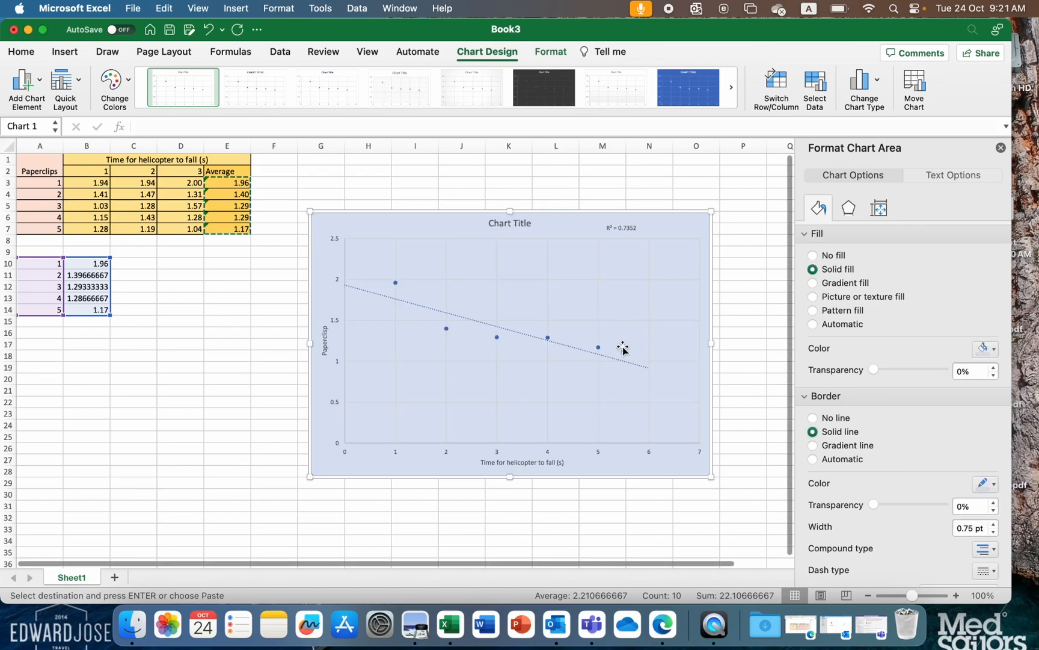
{"action": "scroll", "coordinate": [920, 412], "scroll_direction": "down", "scroll_amount": 1}
{"action": "scroll", "coordinate": [921, 411], "scroll_direction": "down", "scroll_amount": 5}
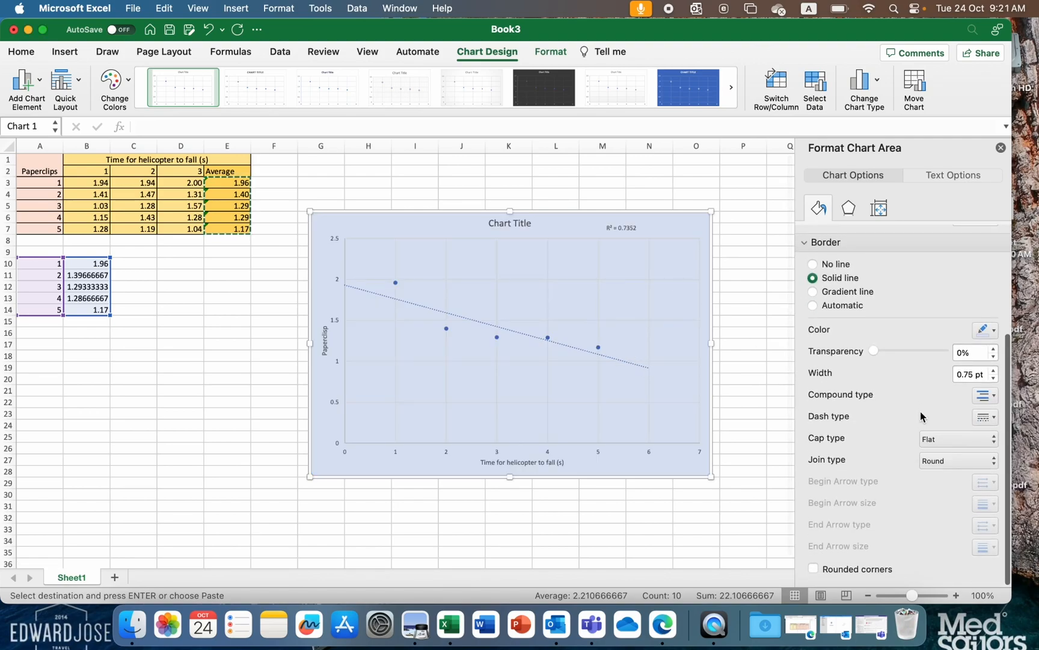
{"action": "scroll", "coordinate": [884, 389], "scroll_direction": "up", "scroll_amount": 5}
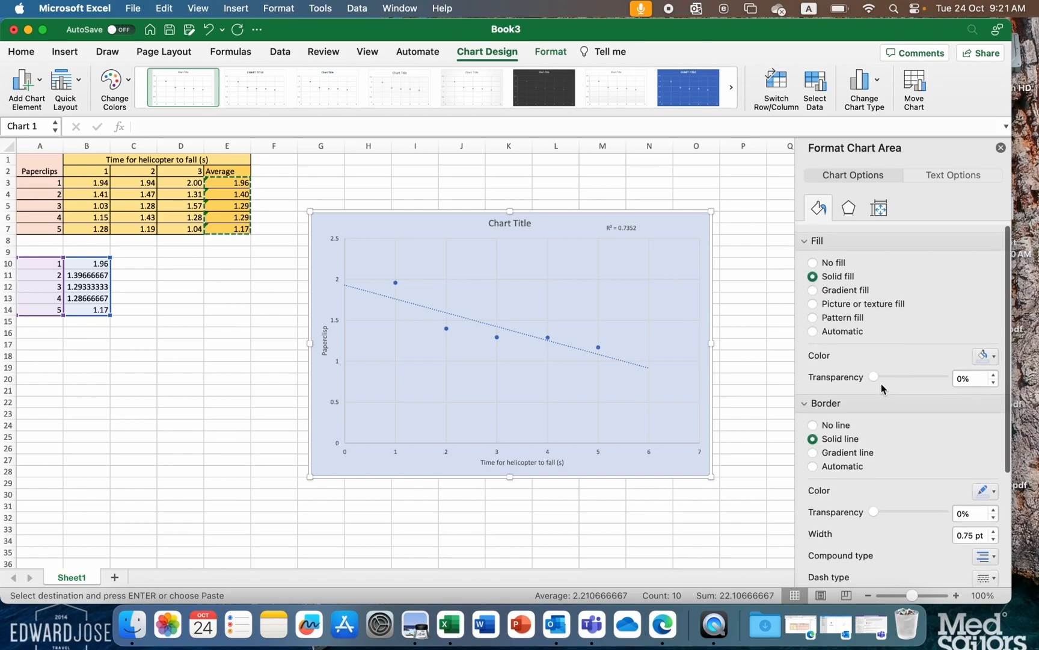
{"action": "left_click", "coordinate": [849, 210]}
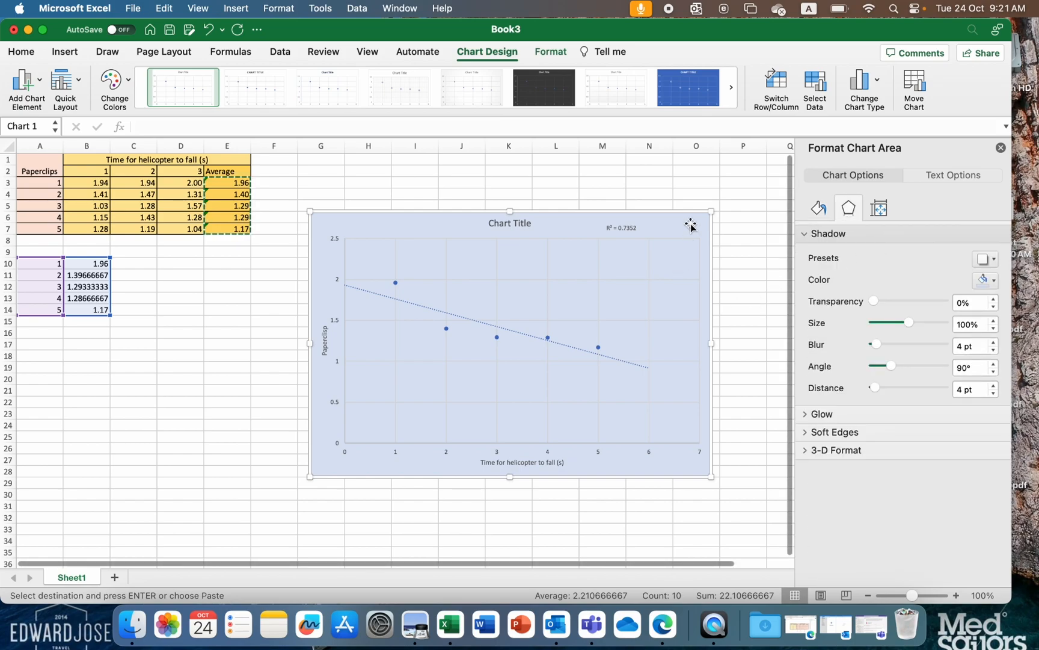